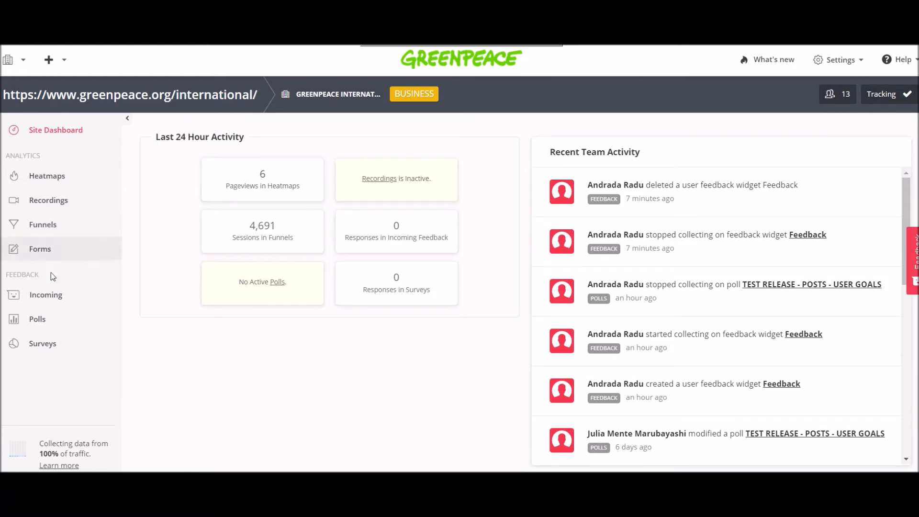
Step: Create a new poll named "test user" and proceed to its questions
{"action": "left_click", "coordinate": [36, 327]}
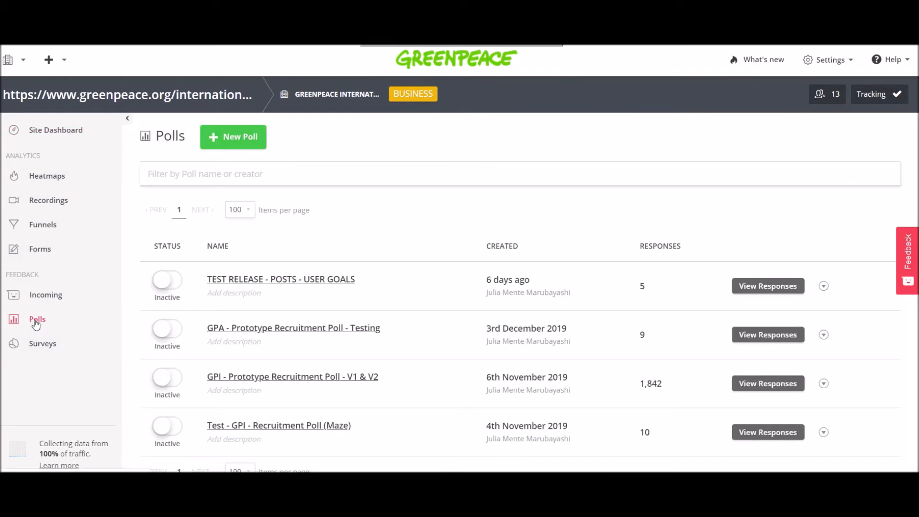
{"action": "left_click", "coordinate": [242, 144]}
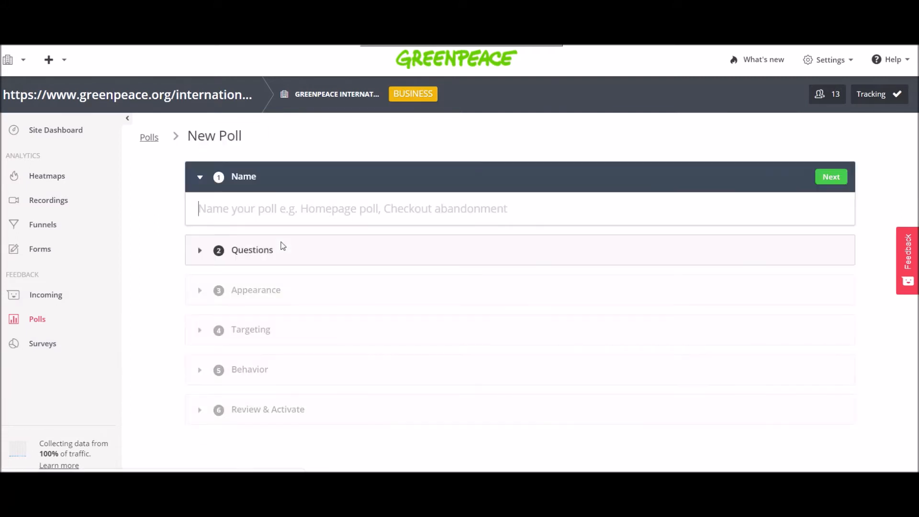
{"action": "type", "text": "test"}
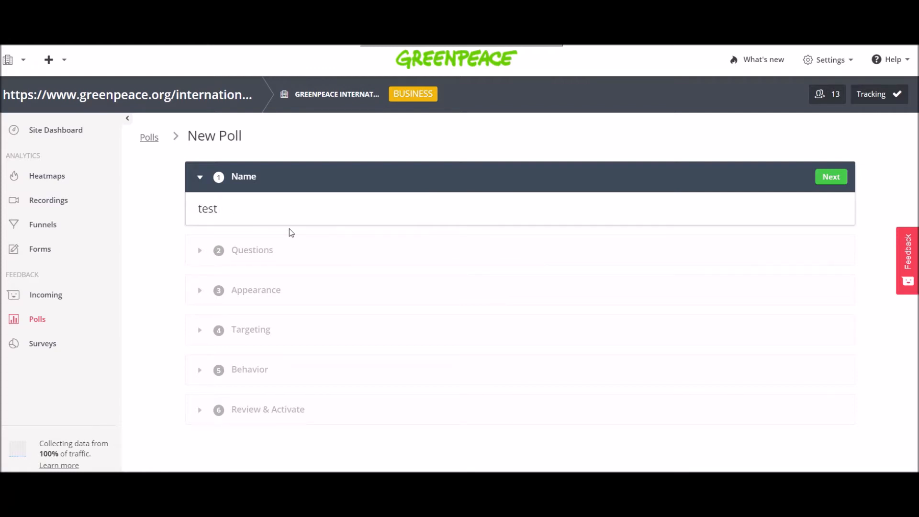
{"action": "type", "text": " user"}
{"action": "left_click", "coordinate": [833, 179]}
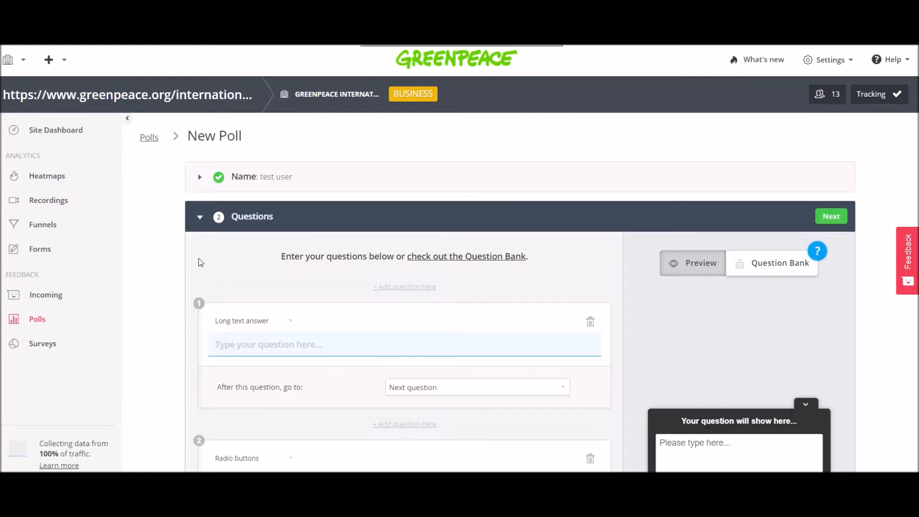
Step: Examine the default poll questions and the answer types offered for the first question
{"action": "scroll", "coordinate": [338, 285], "scroll_direction": "down", "scroll_amount": 2}
{"action": "scroll", "coordinate": [370, 256], "scroll_direction": "down", "scroll_amount": 4}
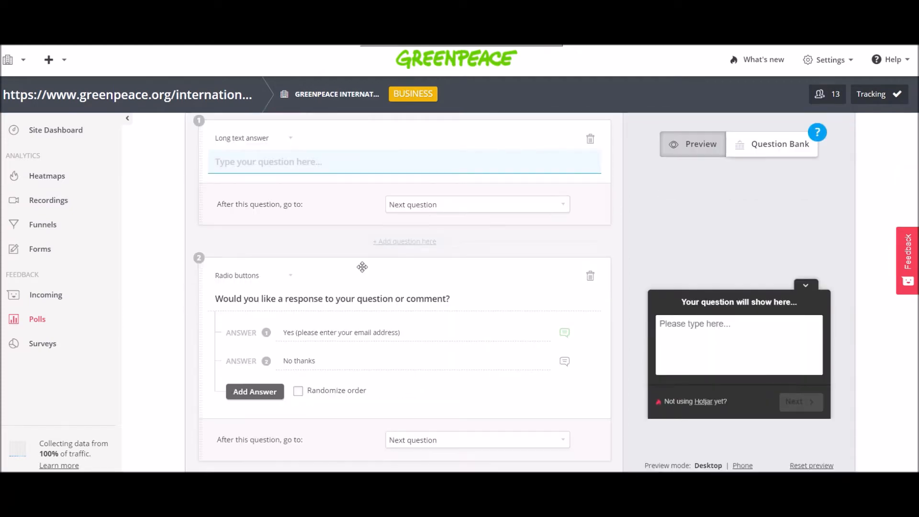
{"action": "scroll", "coordinate": [374, 271], "scroll_direction": "up", "scroll_amount": 4}
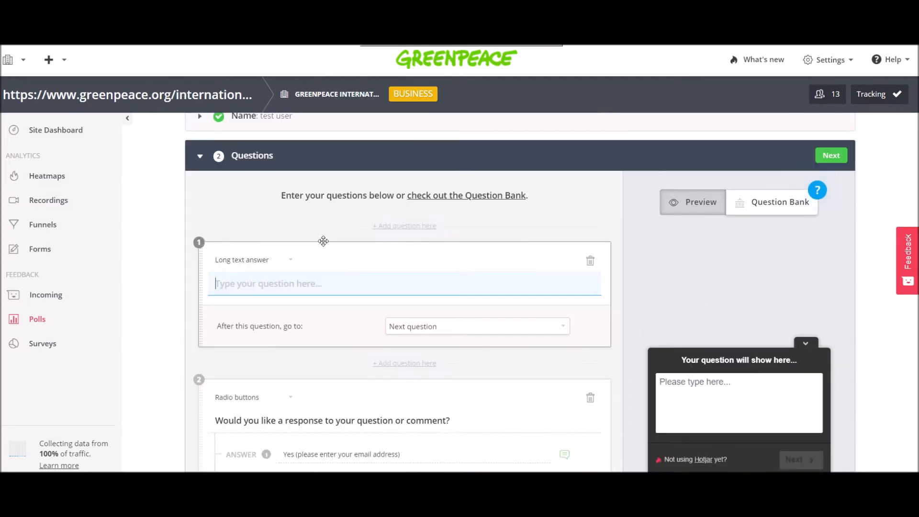
{"action": "left_click", "coordinate": [280, 261]}
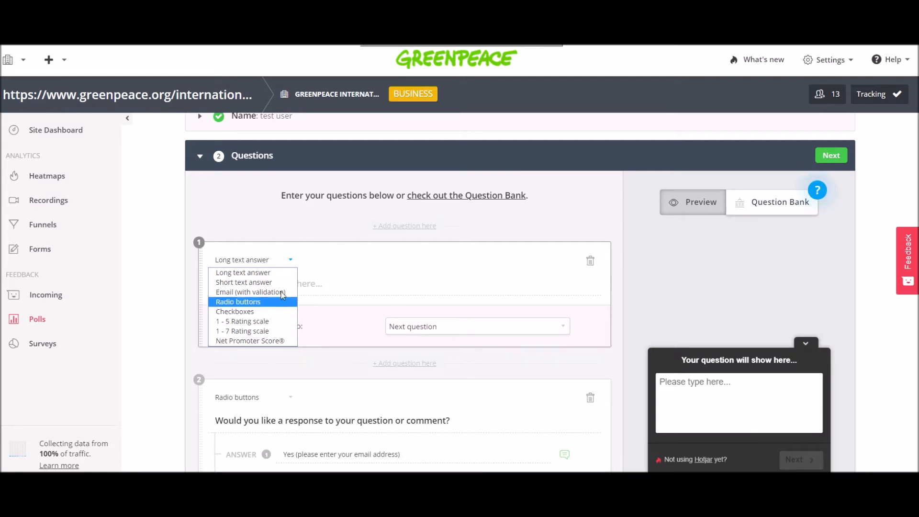
{"action": "left_click", "coordinate": [250, 221]}
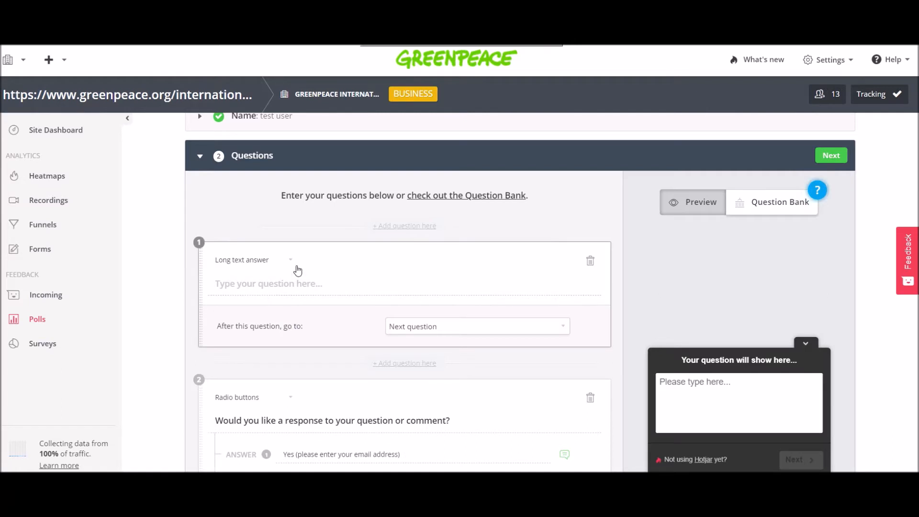
Step: Replace the radio-button question's text with "Why are you visiting the site today?"
{"action": "scroll", "coordinate": [300, 282], "scroll_direction": "down", "scroll_amount": 3}
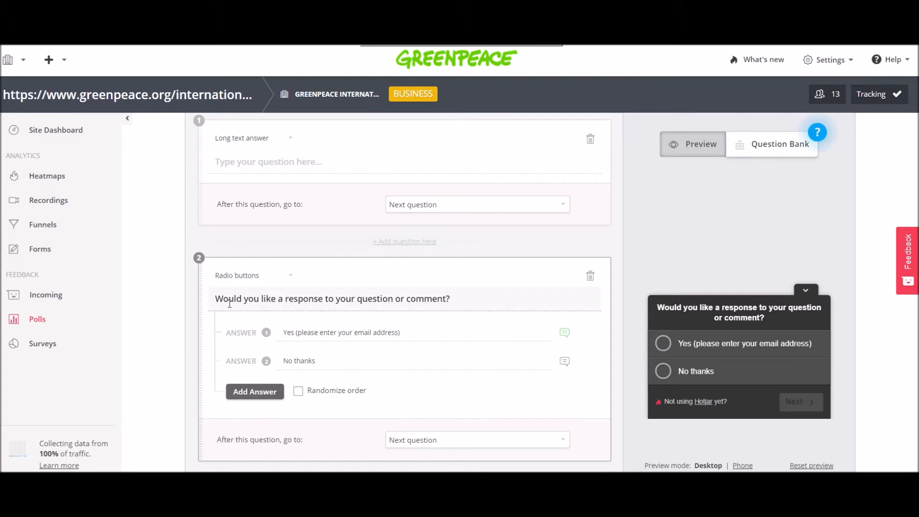
{"action": "left_click", "coordinate": [297, 302]}
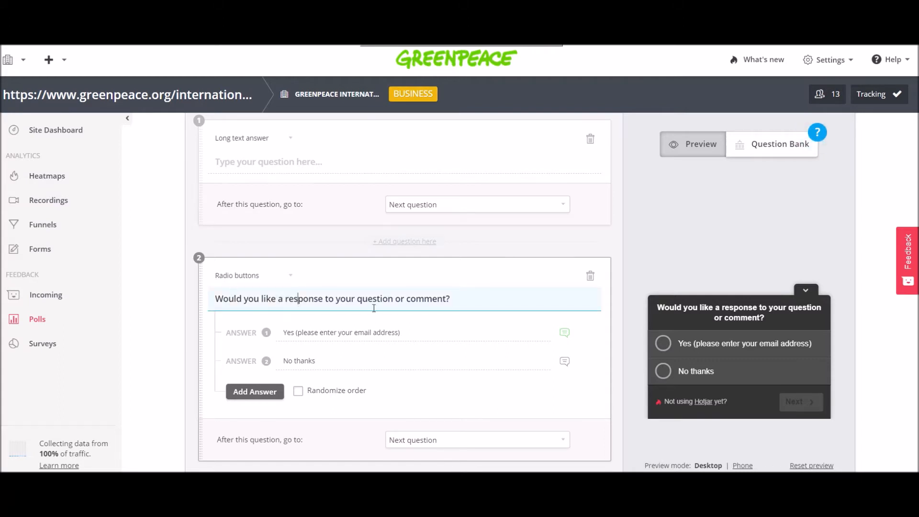
{"action": "left_click_drag", "start_coordinate": [464, 299], "coordinate": [204, 304]}
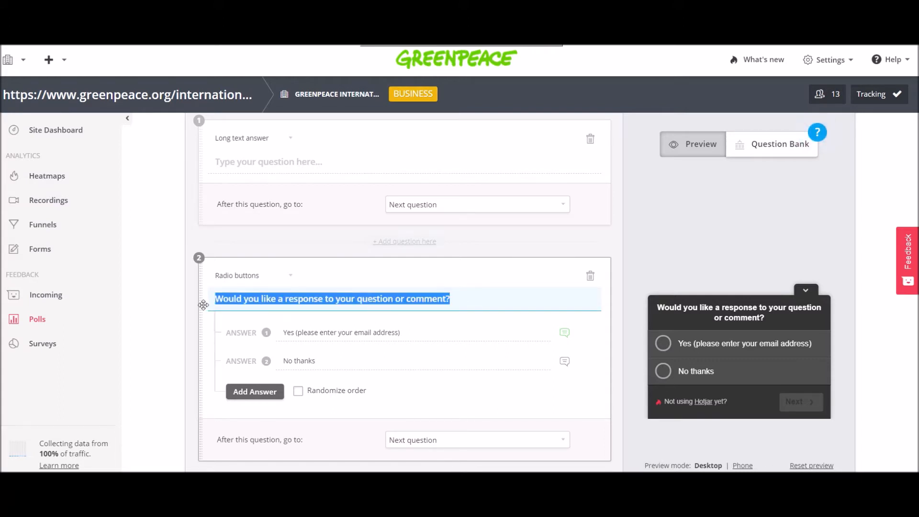
{"action": "type", "text": "Yo yo"}
{"action": "key", "text": "BackSpace"}
{"action": "key", "text": "BackSpace"}
{"action": "key", "text": "BackSpace"}
{"action": "key", "text": "BackSpace"}
{"action": "key", "text": "BackSpace"}
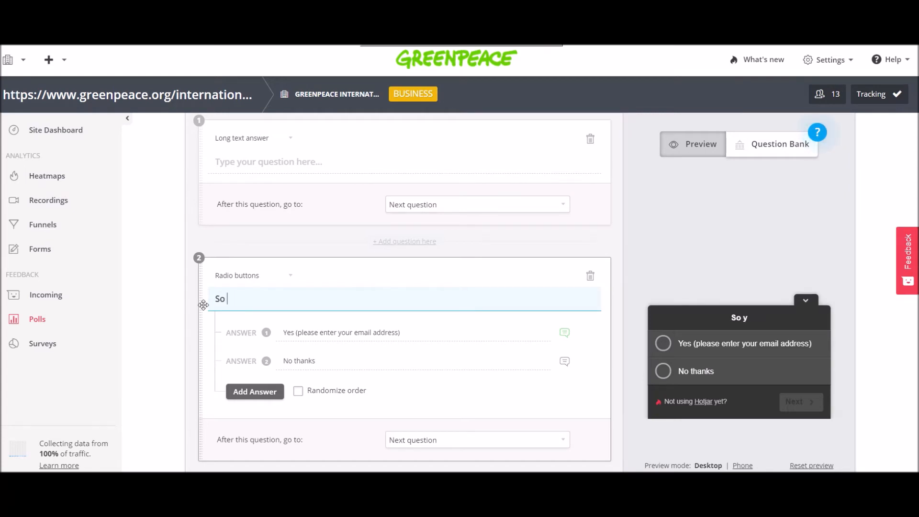
{"action": "type", "text": "Why"}
{"action": "key", "text": "BackSpace"}
{"action": "key", "text": "BackSpace"}
{"action": "type", "text": "hy are "}
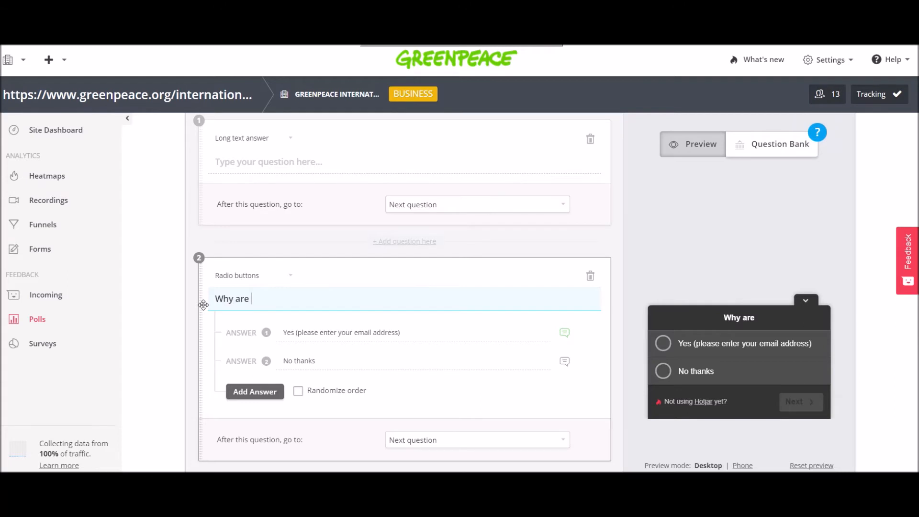
{"action": "type", "text": "you visiting the w"}
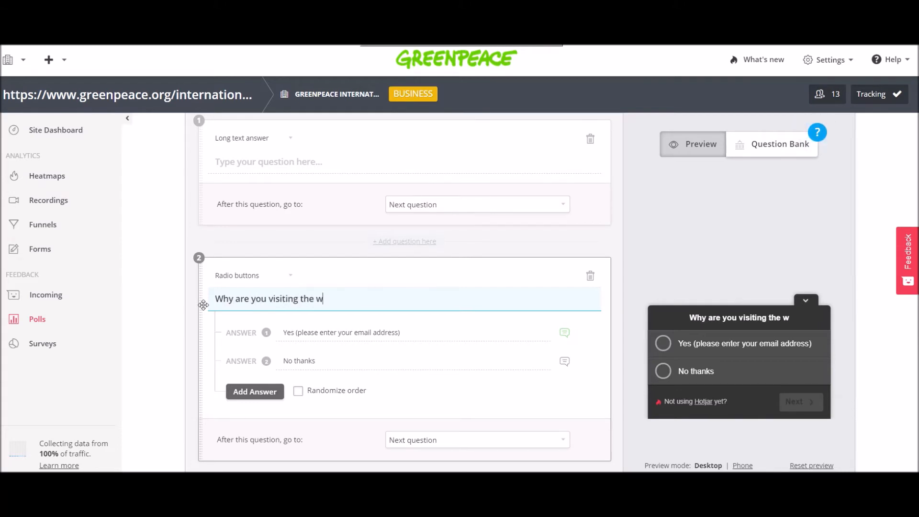
{"action": "key", "text": "BackSpace"}
{"action": "type", "text": "site today?"}
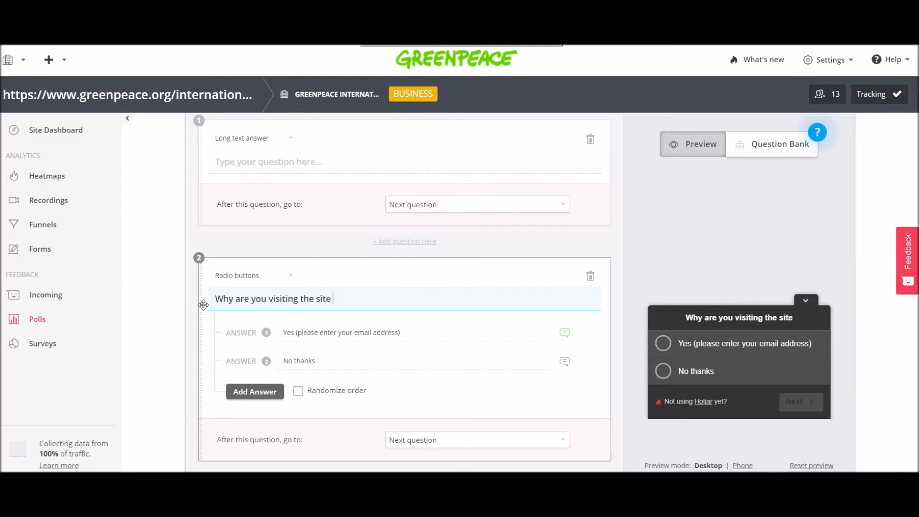
Step: Set the radio-button question's first two answers to "Volunteering options" and "Looking for information"
{"action": "left_click", "coordinate": [376, 336]}
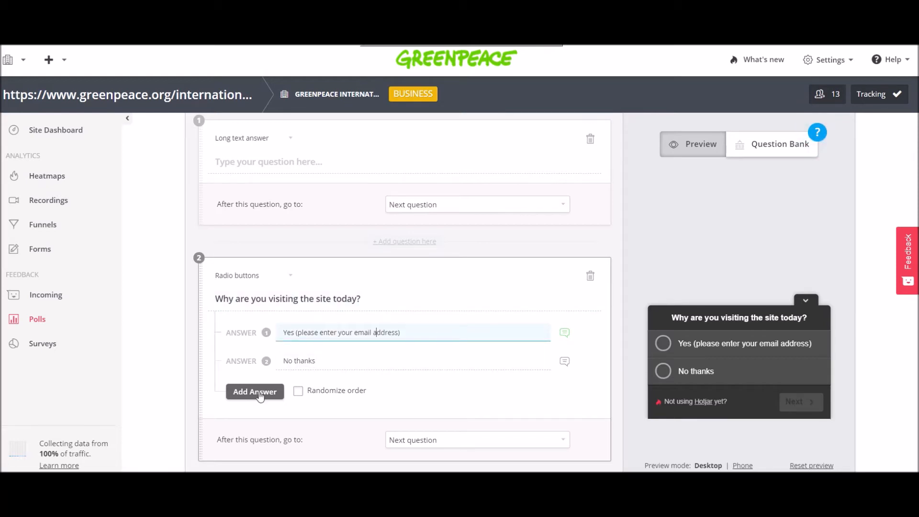
{"action": "triple_click", "coordinate": [313, 334]}
{"action": "type", "text": "Volunteeri"}
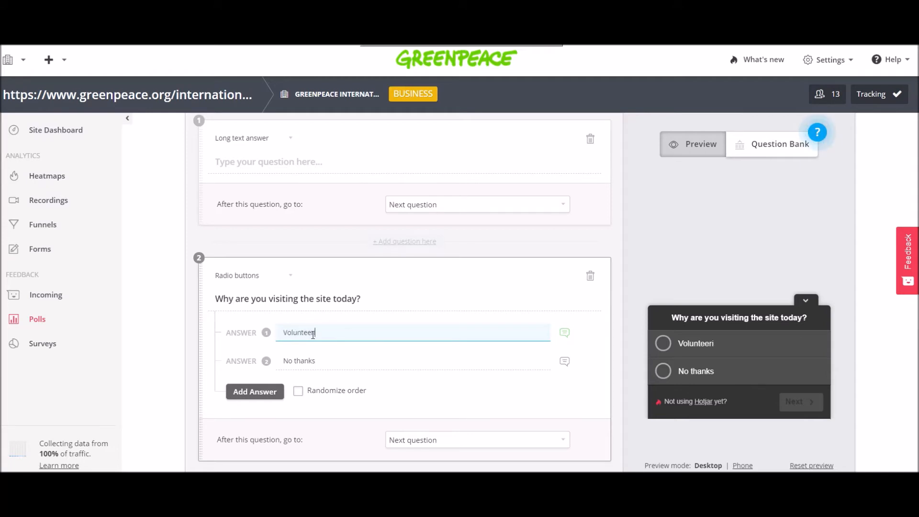
{"action": "type", "text": "ng options"}
{"action": "key", "text": "Tab"}
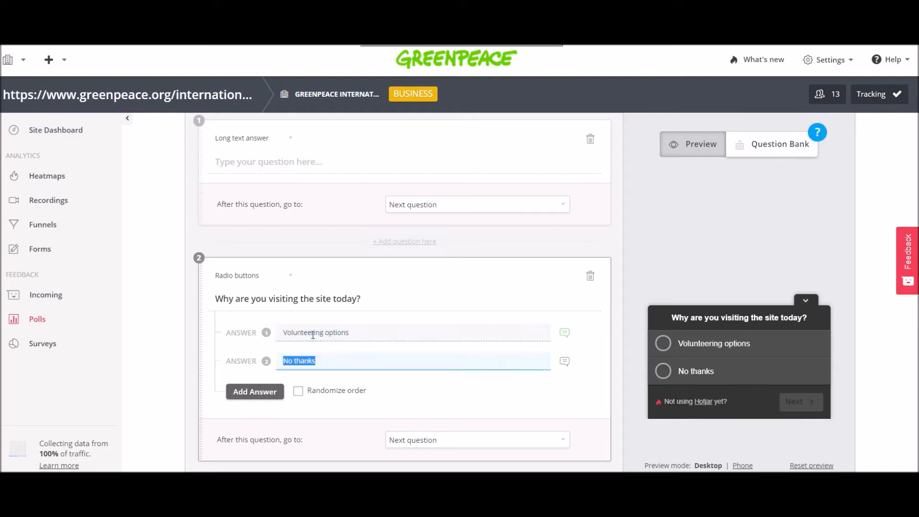
{"action": "type", "text": "Looking for information"}
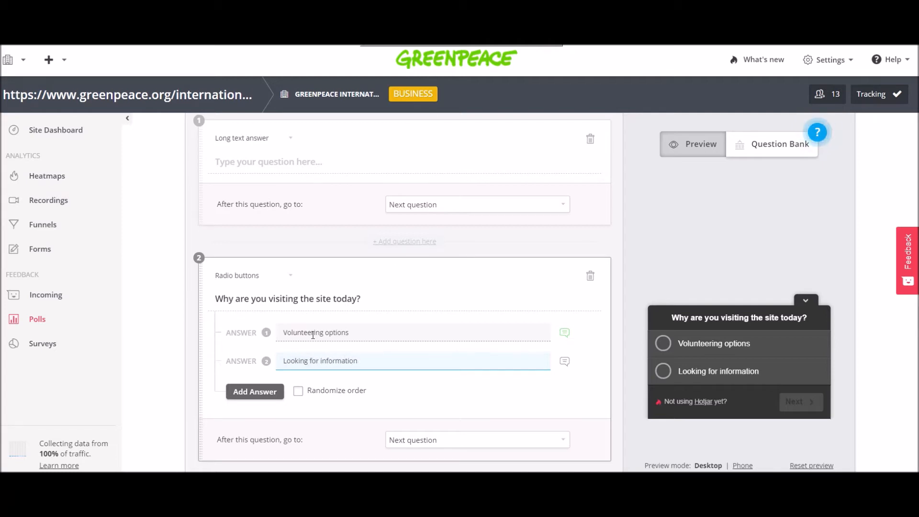
Step: Add a third answer "Contact an office" and a fourth answer "Downloading pdf" to the radio-button question
{"action": "left_click", "coordinate": [272, 392]}
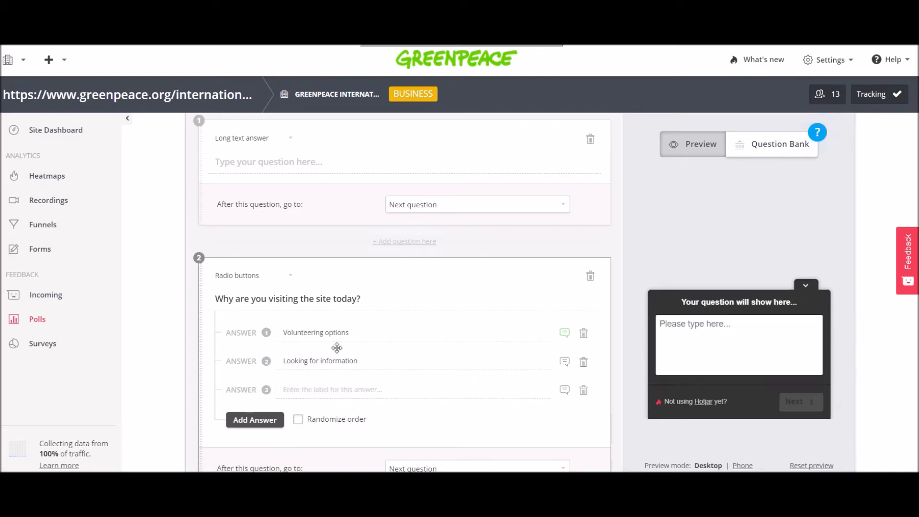
{"action": "left_click", "coordinate": [339, 393]}
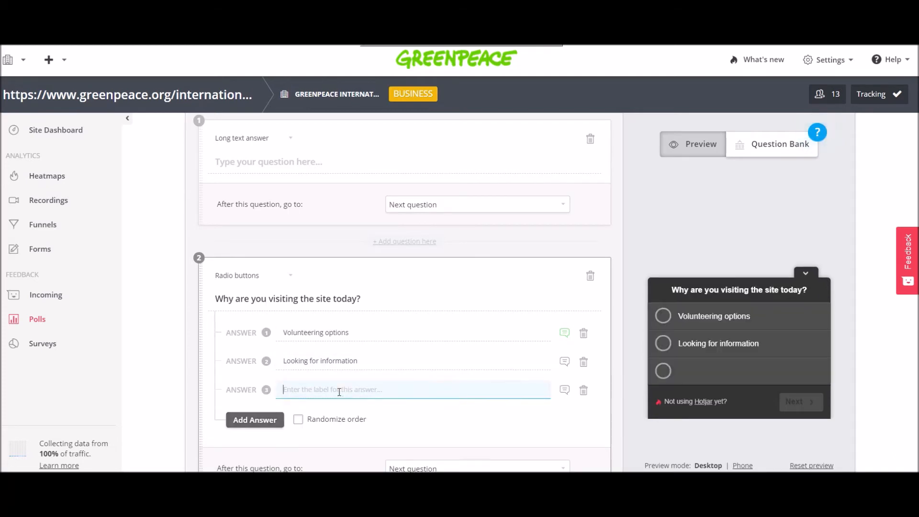
{"action": "type", "text": "Contac"}
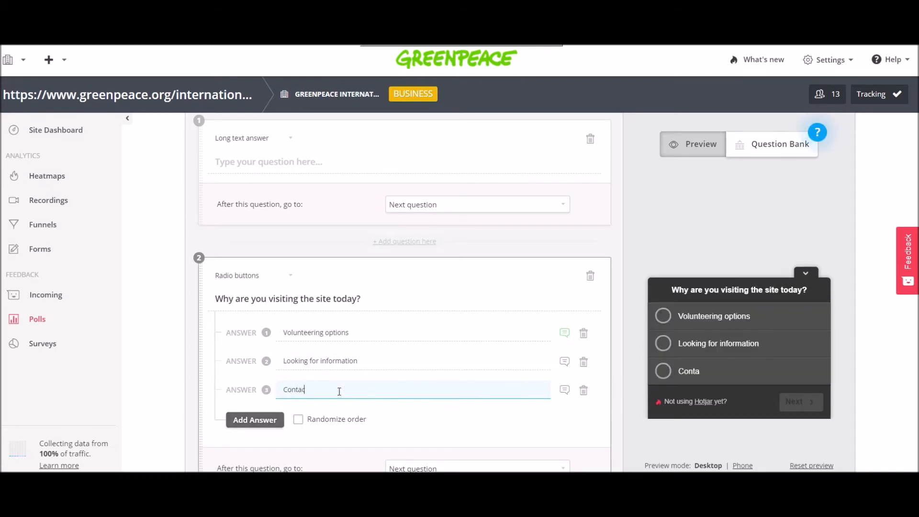
{"action": "type", "text": "t an office"}
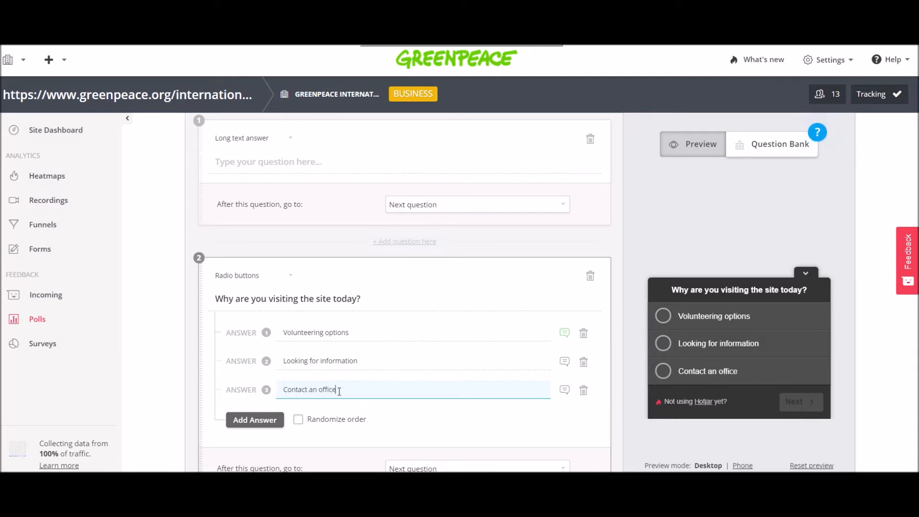
{"action": "key", "text": "Return"}
{"action": "type", "text": "Downloading pdf"}
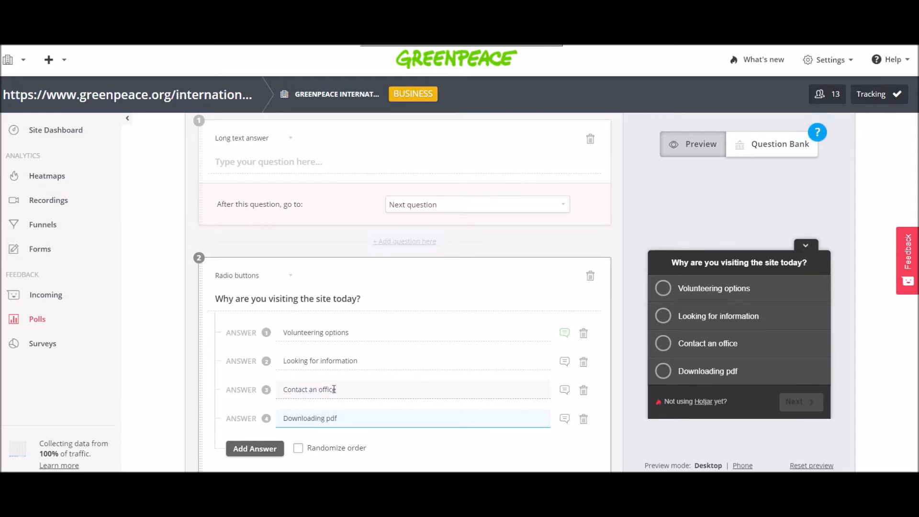
Step: Delete the empty long text question at the start of the poll
{"action": "scroll", "coordinate": [405, 371], "scroll_direction": "down", "scroll_amount": 3}
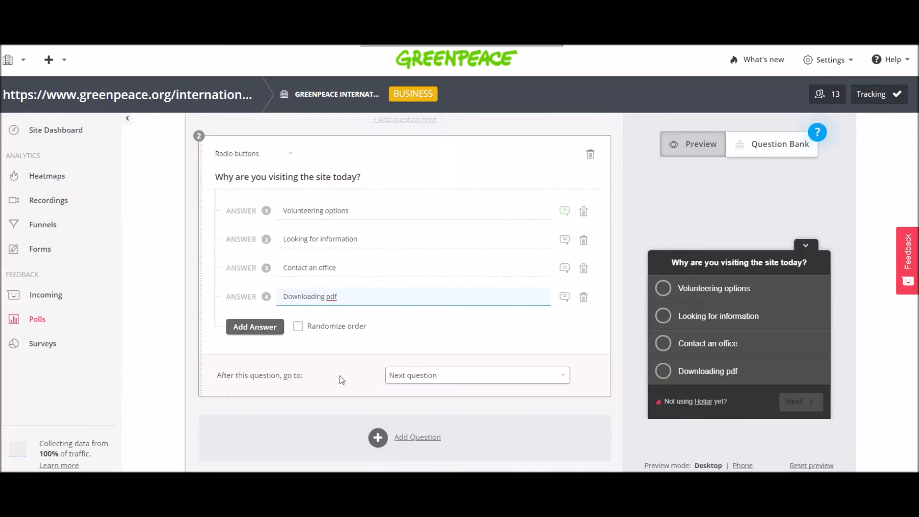
{"action": "scroll", "coordinate": [376, 333], "scroll_direction": "up", "scroll_amount": 3}
{"action": "scroll", "coordinate": [376, 332], "scroll_direction": "up", "scroll_amount": 3}
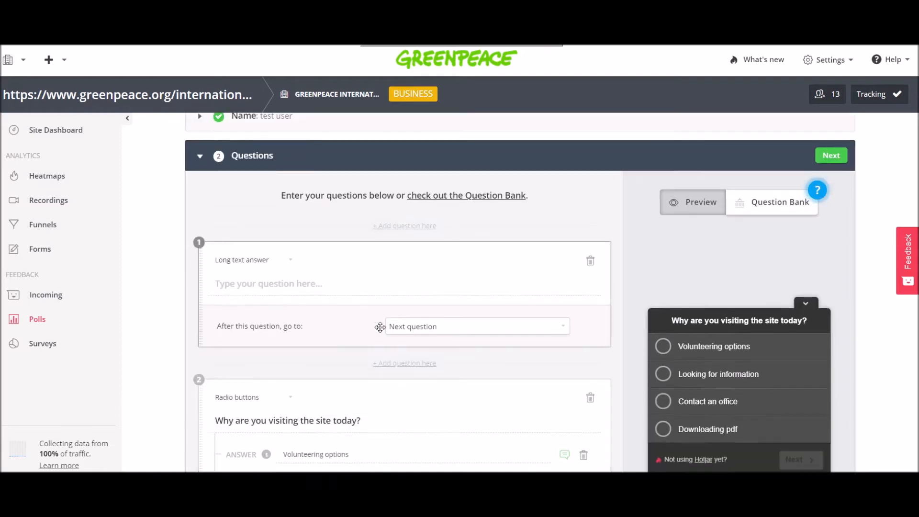
{"action": "left_click", "coordinate": [590, 261]}
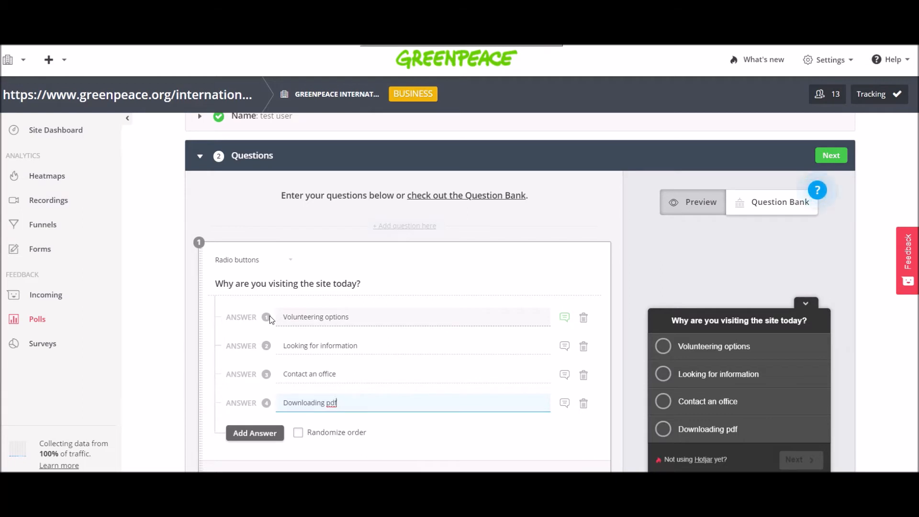
Step: Review the remaining question's answers, the options for what follows it, and the thank you message
{"action": "scroll", "coordinate": [453, 279], "scroll_direction": "down", "scroll_amount": 3}
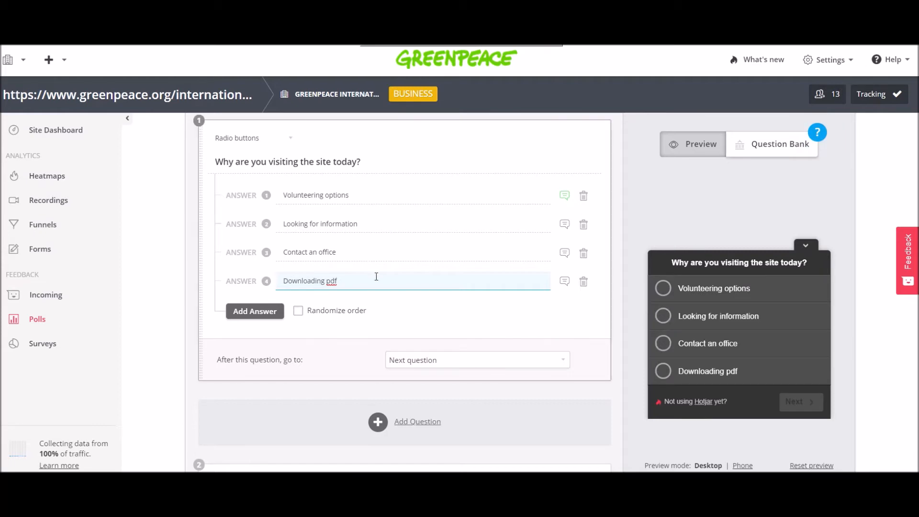
{"action": "scroll", "coordinate": [336, 309], "scroll_direction": "down", "scroll_amount": 1}
{"action": "scroll", "coordinate": [299, 308], "scroll_direction": "up", "scroll_amount": 4}
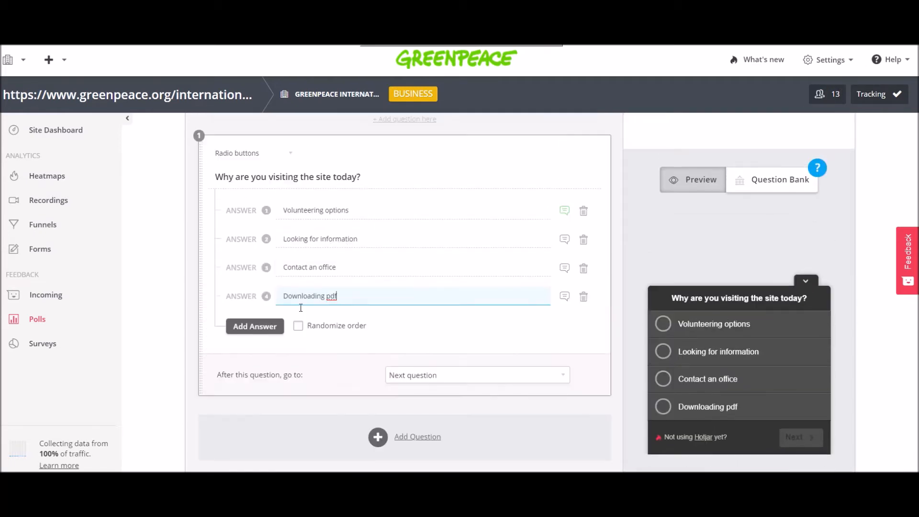
{"action": "scroll", "coordinate": [298, 307], "scroll_direction": "down", "scroll_amount": 4}
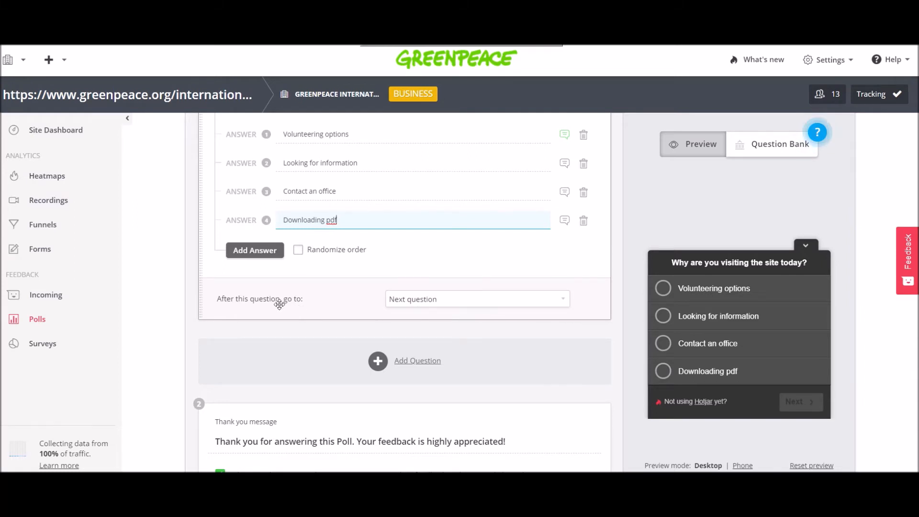
{"action": "scroll", "coordinate": [288, 307], "scroll_direction": "up", "scroll_amount": 3}
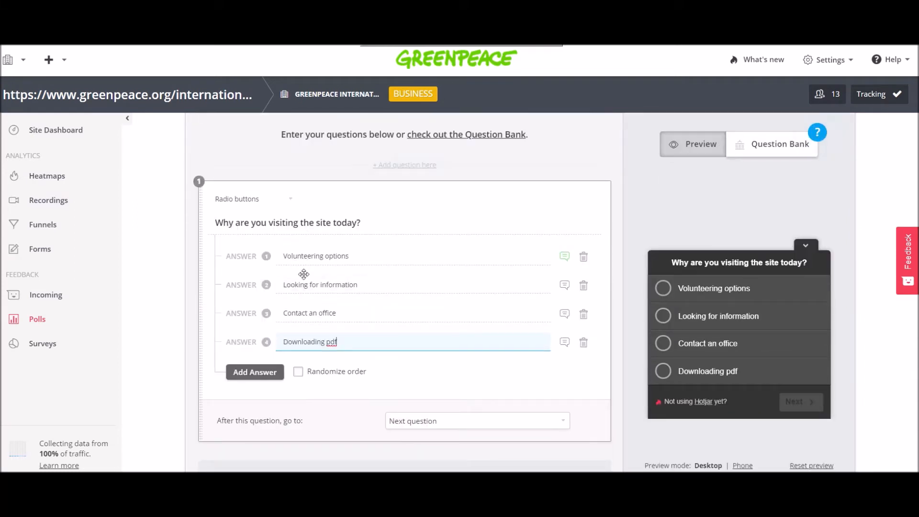
{"action": "scroll", "coordinate": [304, 274], "scroll_direction": "down", "scroll_amount": 2}
{"action": "left_click", "coordinate": [443, 363]}
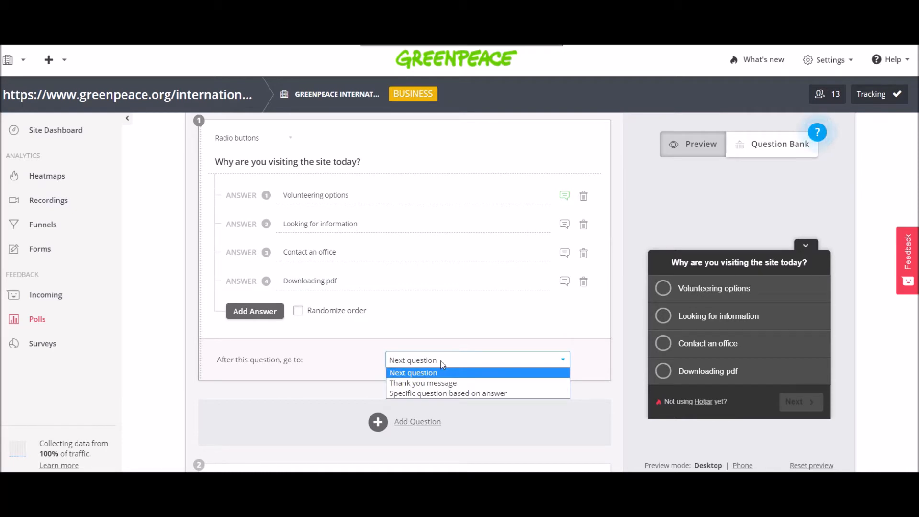
{"action": "left_click", "coordinate": [444, 363]}
{"action": "scroll", "coordinate": [351, 365], "scroll_direction": "up", "scroll_amount": 4}
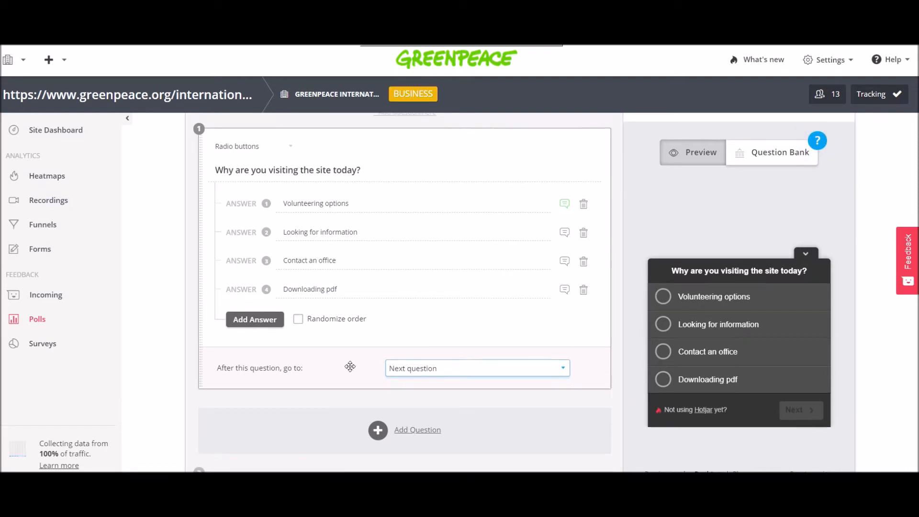
{"action": "scroll", "coordinate": [350, 366], "scroll_direction": "down", "scroll_amount": 7}
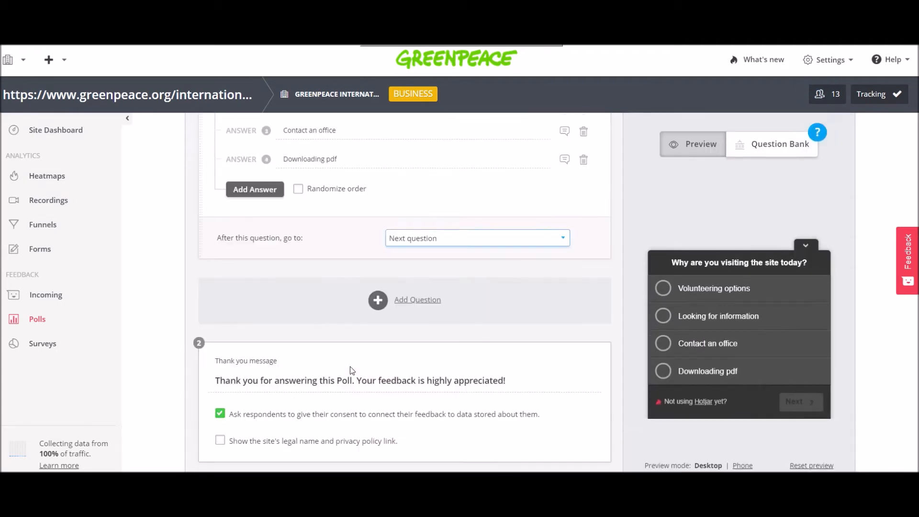
{"action": "scroll", "coordinate": [349, 366], "scroll_direction": "up", "scroll_amount": 3}
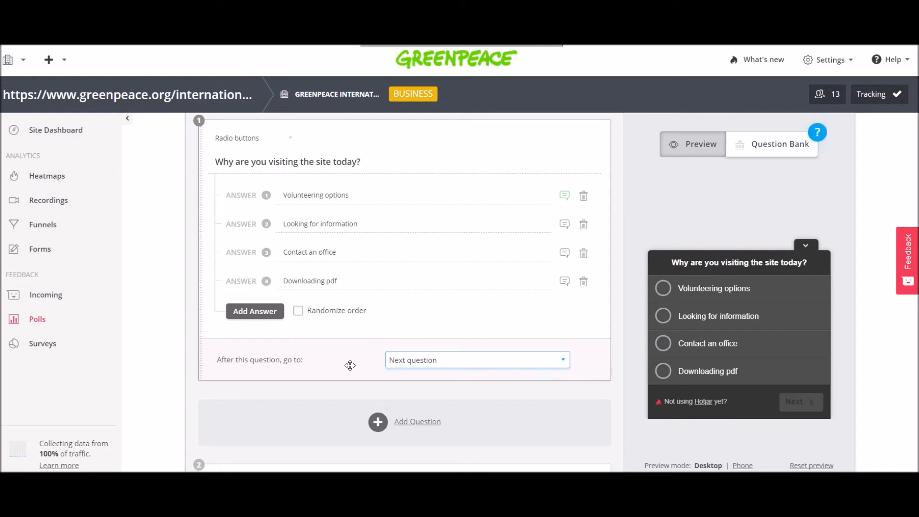
Step: Begin the question text with "Hello." and make the question lead to the thank you message
{"action": "left_click", "coordinate": [220, 164]}
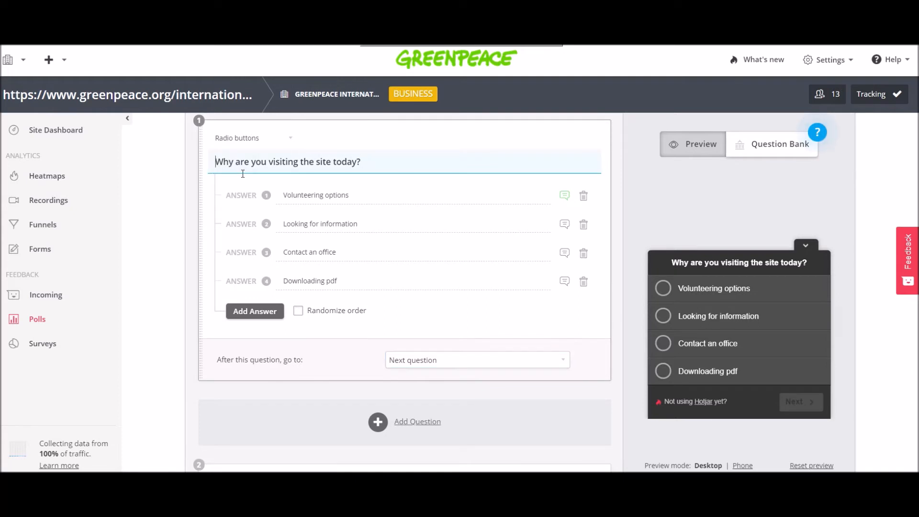
{"action": "type", "text": "Hello."}
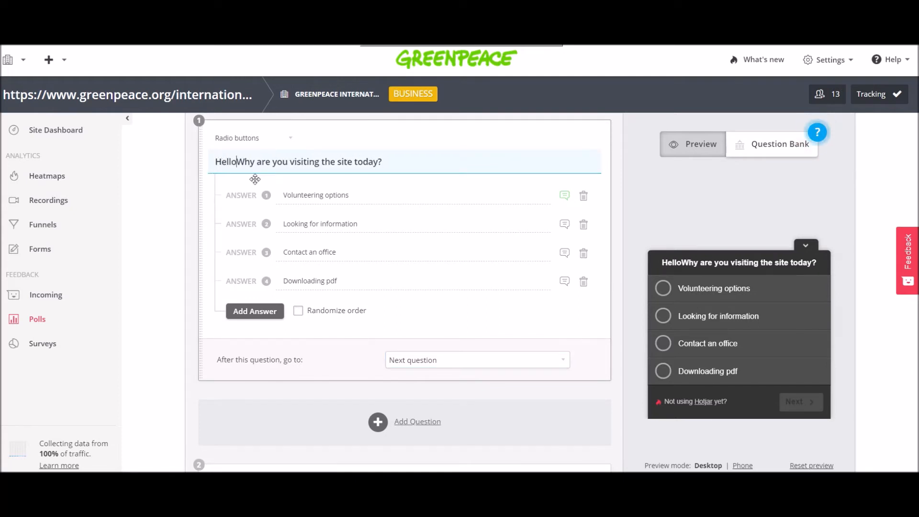
{"action": "left_click", "coordinate": [423, 362]}
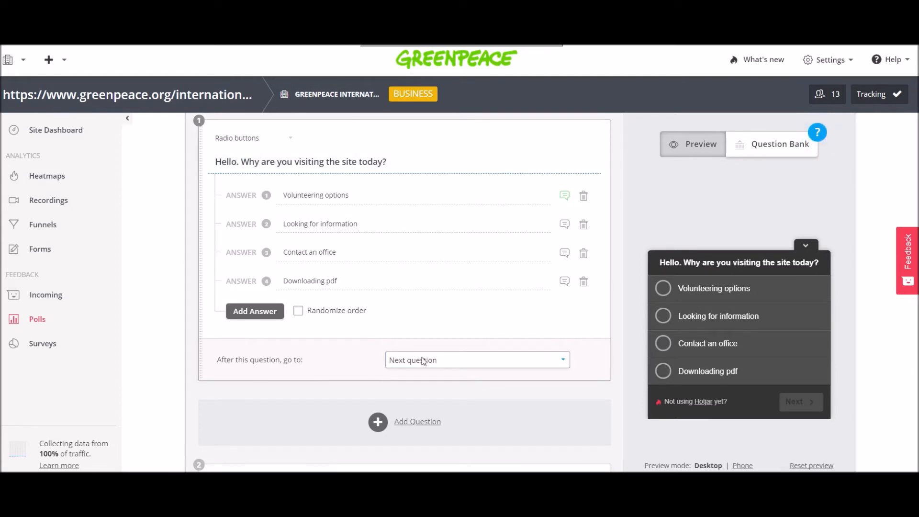
{"action": "left_click", "coordinate": [437, 384]}
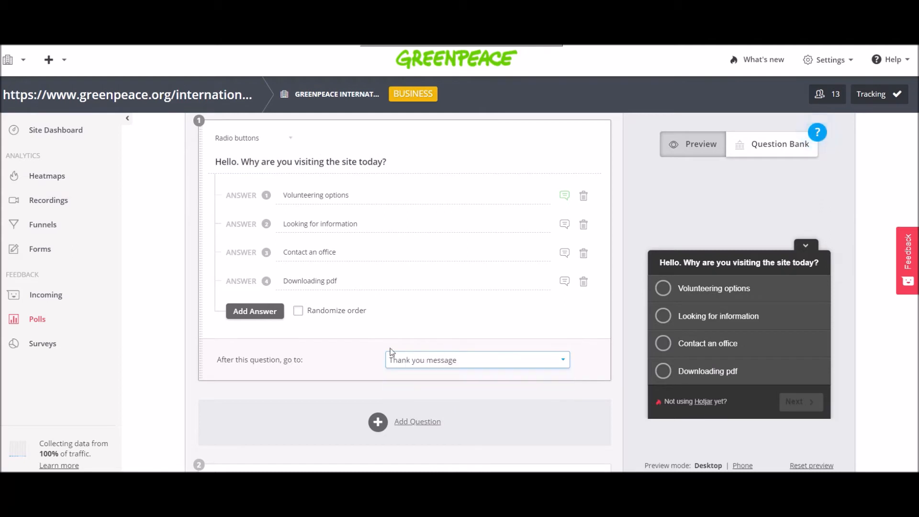
Step: Show the site's legal name and privacy policy link with the thank you message, and proceed to the appearance settings
{"action": "scroll", "coordinate": [412, 294], "scroll_direction": "down", "scroll_amount": 5}
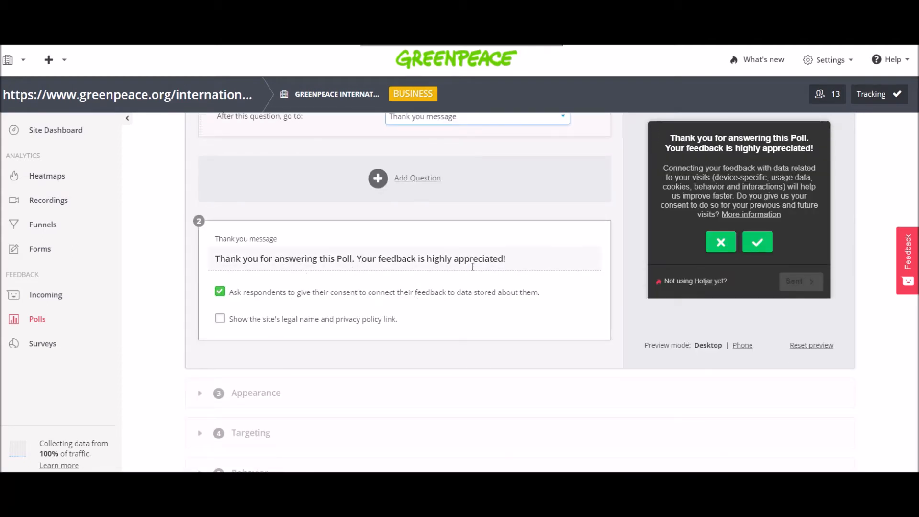
{"action": "left_click_drag", "start_coordinate": [261, 259], "coordinate": [517, 256]}
{"action": "left_click", "coordinate": [540, 257]}
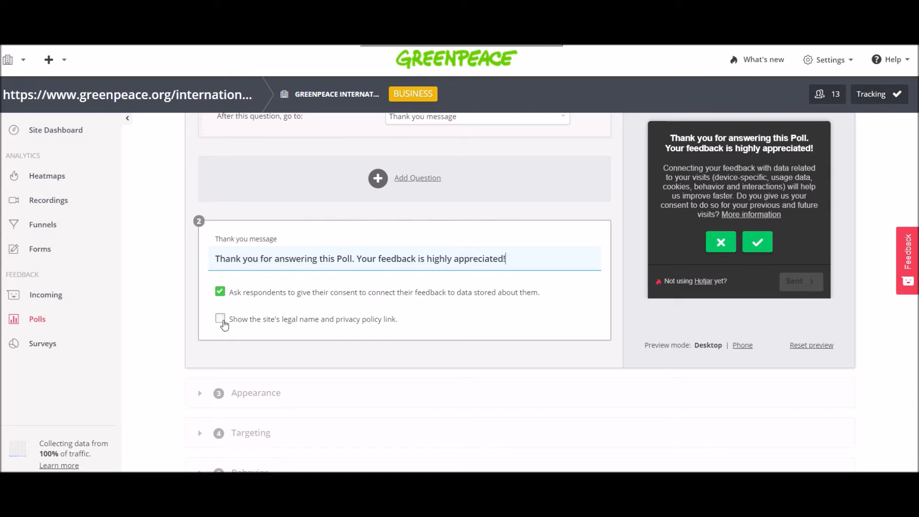
{"action": "left_click", "coordinate": [220, 319]}
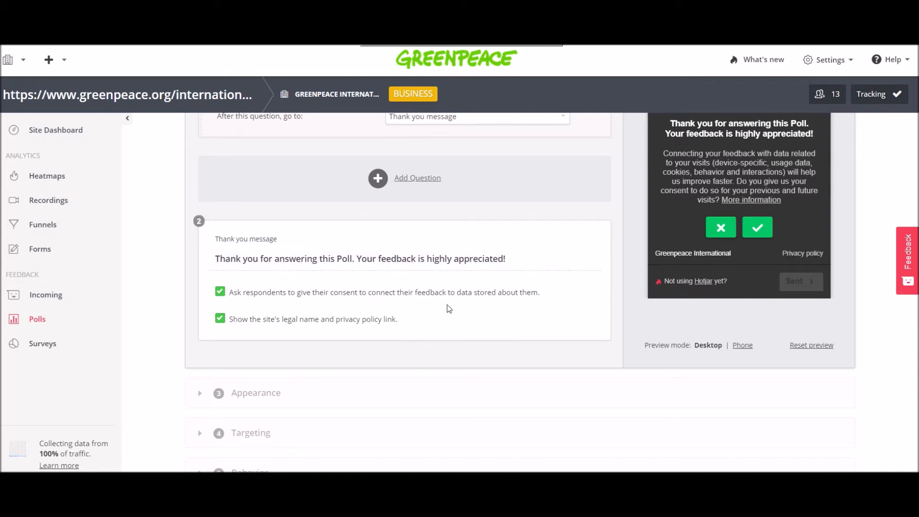
{"action": "scroll", "coordinate": [457, 298], "scroll_direction": "down", "scroll_amount": 3}
{"action": "scroll", "coordinate": [459, 298], "scroll_direction": "up", "scroll_amount": 10}
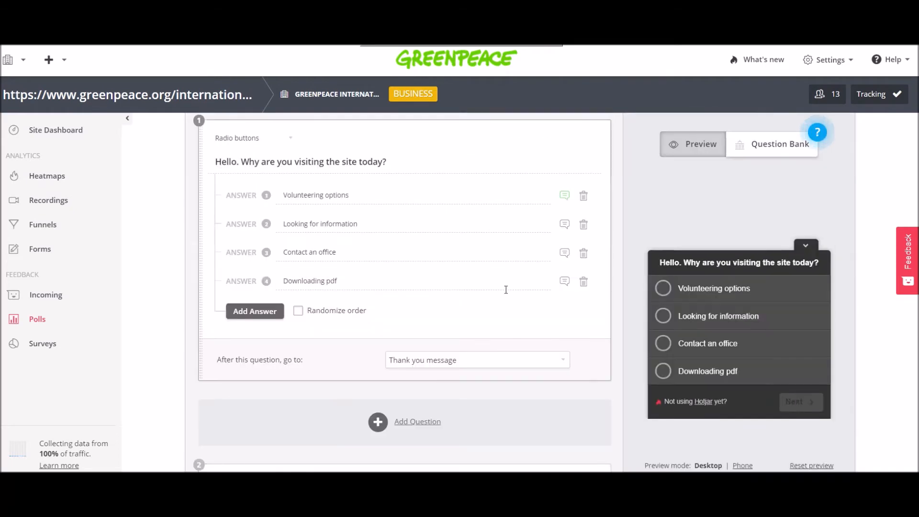
{"action": "left_click", "coordinate": [831, 216]}
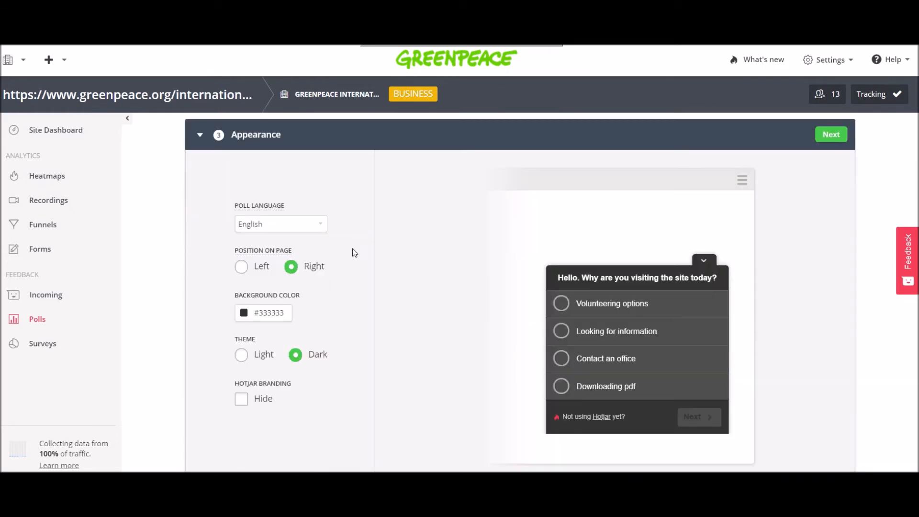
Step: Look at the poll language choices, try the left position on the page, and restore the right position
{"action": "left_click", "coordinate": [303, 227]}
{"action": "left_click", "coordinate": [302, 229]}
{"action": "left_click", "coordinate": [241, 267]}
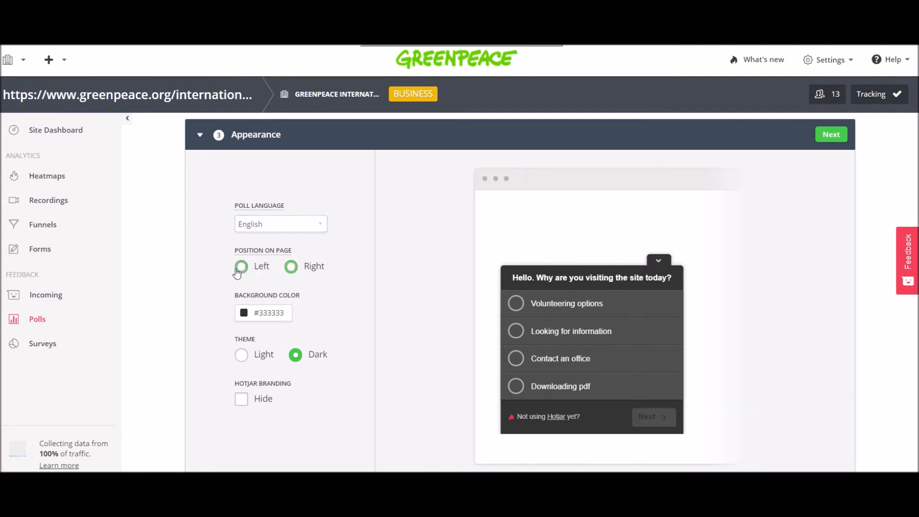
{"action": "left_click", "coordinate": [298, 270]}
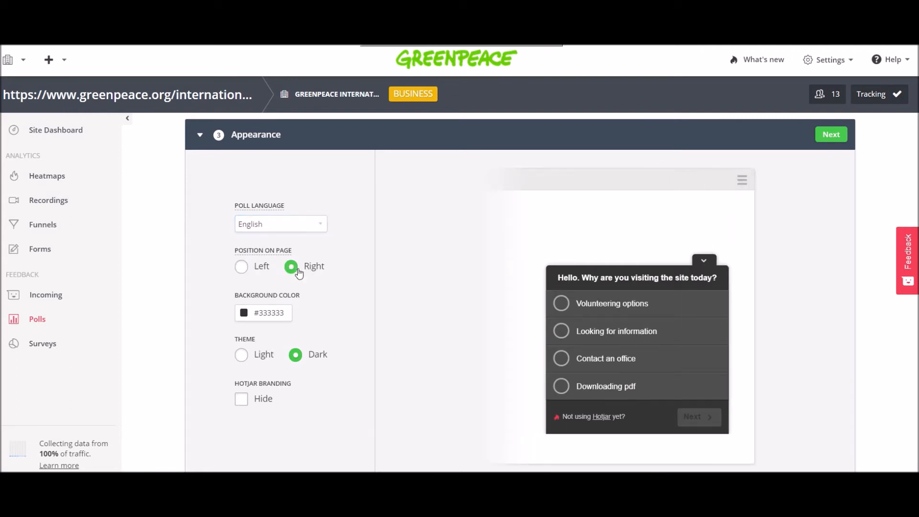
Step: Set the poll's background color to #66cc00
{"action": "scroll", "coordinate": [340, 264], "scroll_direction": "down", "scroll_amount": 3}
{"action": "left_click", "coordinate": [270, 191]}
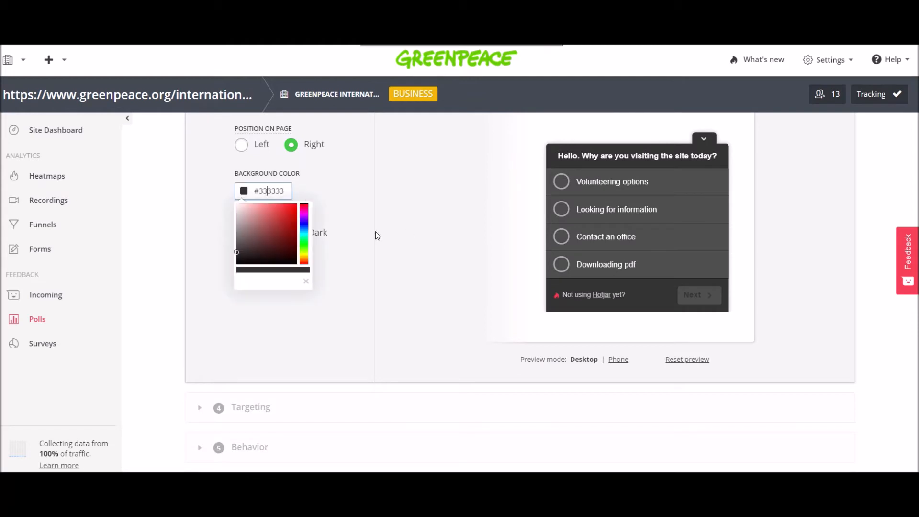
{"action": "key", "text": "BackSpace"}
{"action": "key", "text": "BackSpace"}
{"action": "key", "text": "BackSpace"}
{"action": "key", "text": "BackSpace"}
{"action": "key", "text": "BackSpace"}
{"action": "type", "text": "66cc00"}
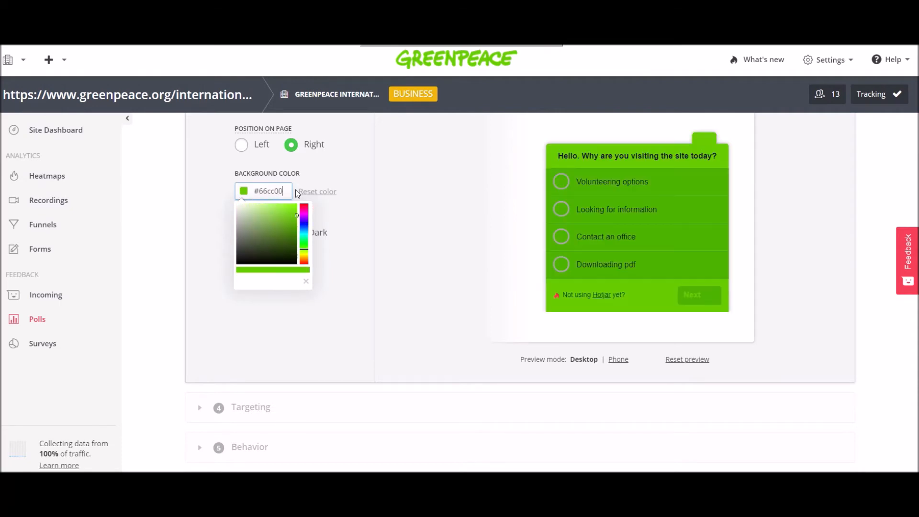
{"action": "left_click", "coordinate": [349, 296]}
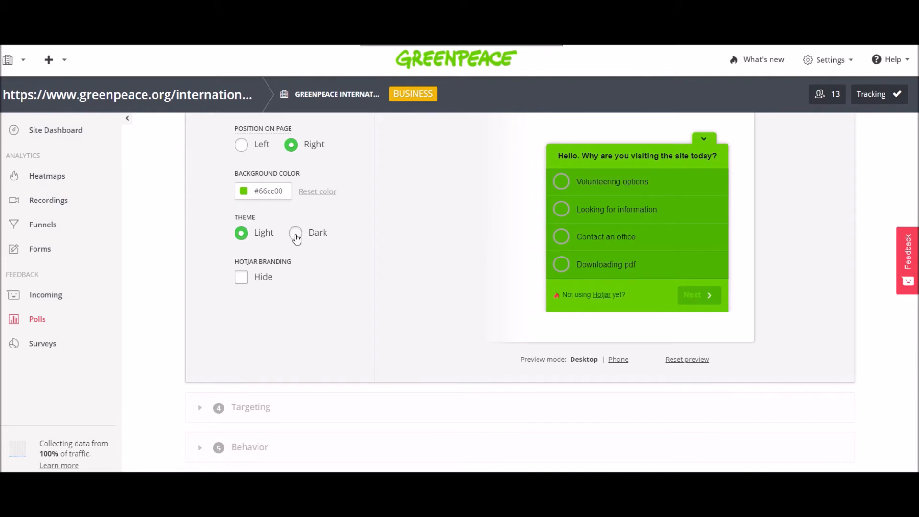
Step: Compare the light and dark themes, keep Dark, and hide the Hotjar branding on the poll
{"action": "left_click", "coordinate": [295, 234]}
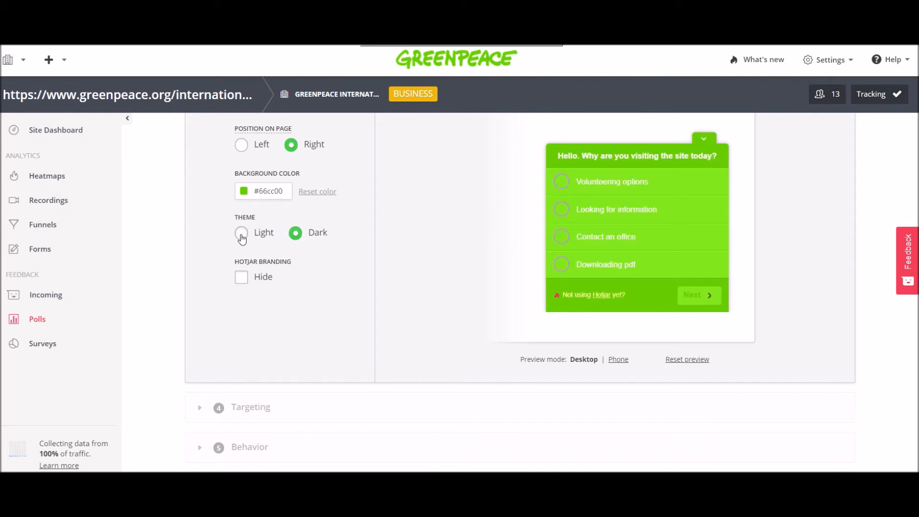
{"action": "left_click", "coordinate": [242, 238]}
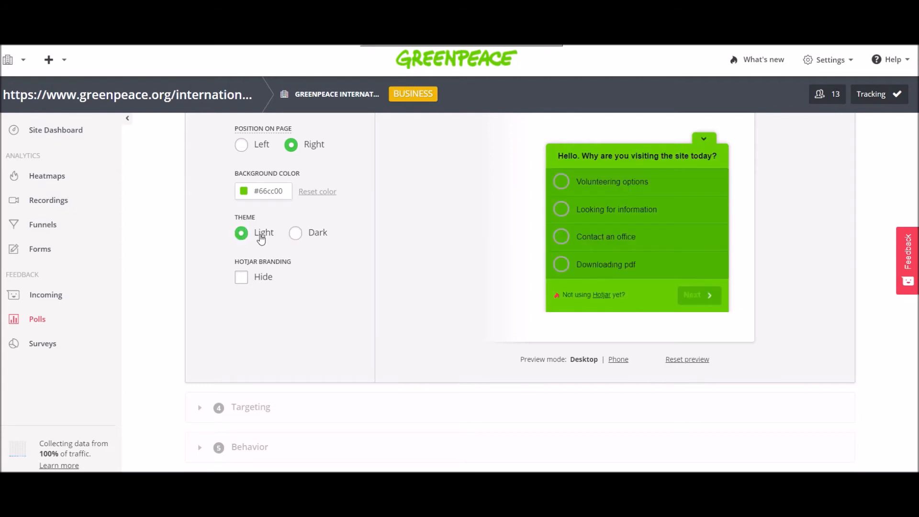
{"action": "left_click", "coordinate": [297, 235]}
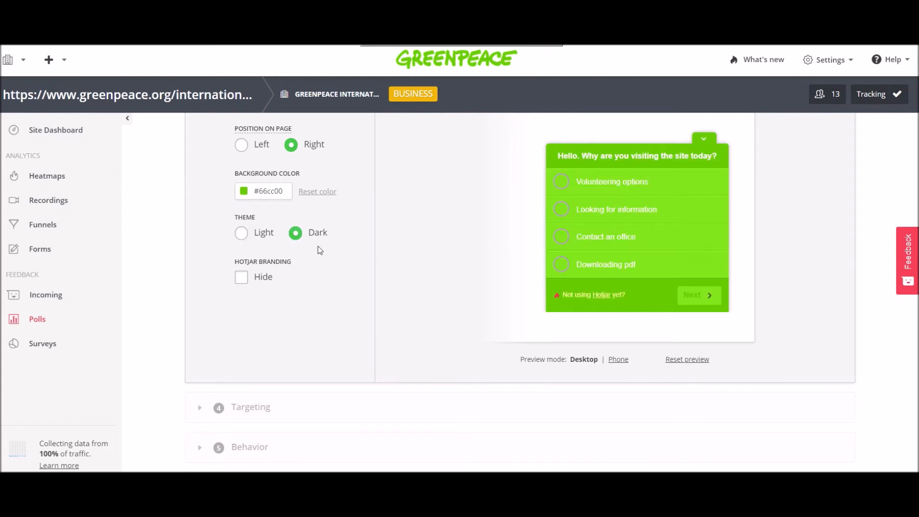
{"action": "left_click", "coordinate": [243, 280]}
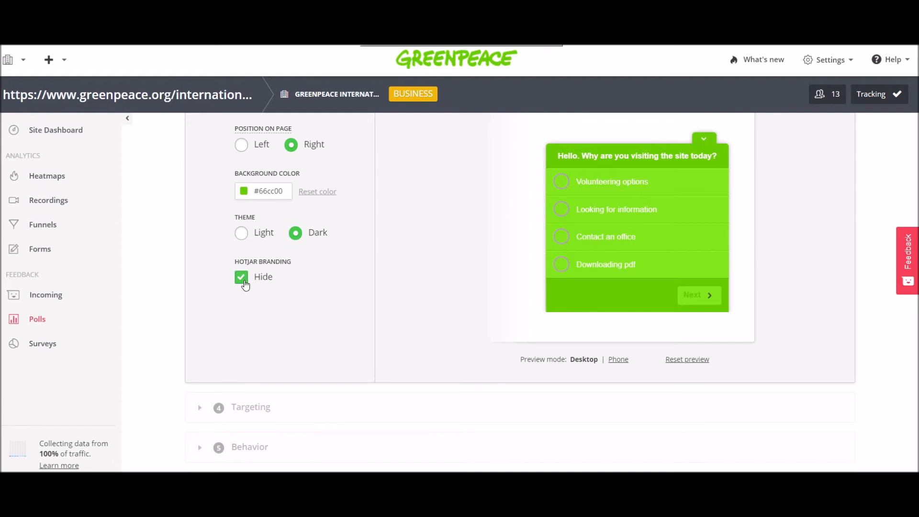
{"action": "left_click", "coordinate": [246, 284]}
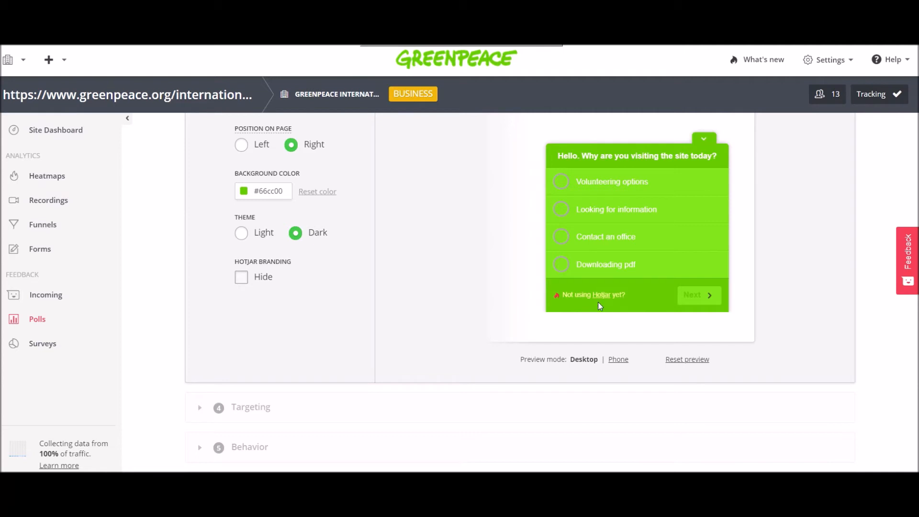
{"action": "left_click_drag", "start_coordinate": [558, 294], "coordinate": [624, 296]}
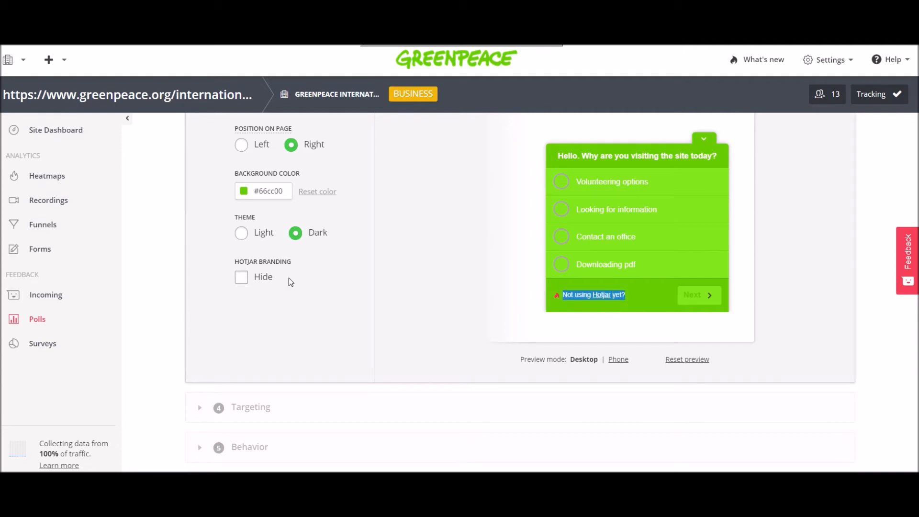
{"action": "left_click", "coordinate": [248, 280]}
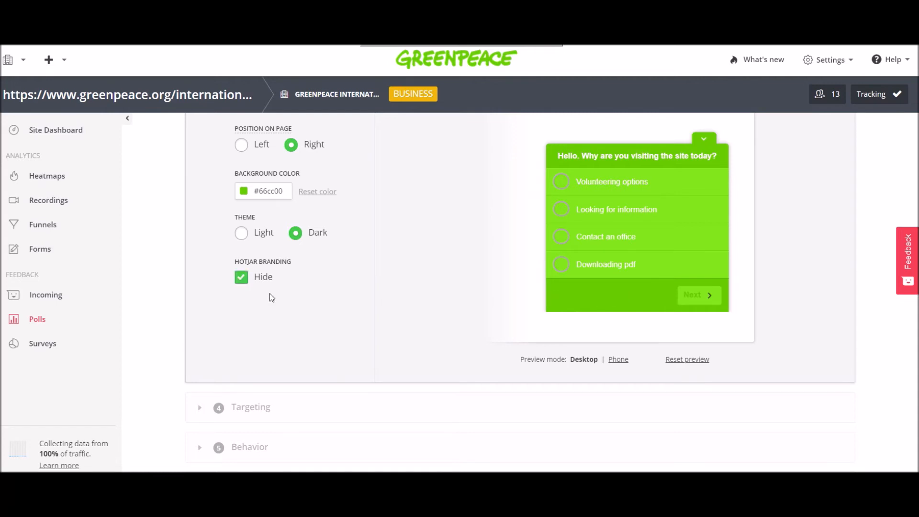
Step: Preview the poll in phone mode and return to the desktop preview
{"action": "scroll", "coordinate": [306, 330], "scroll_direction": "up", "scroll_amount": 4}
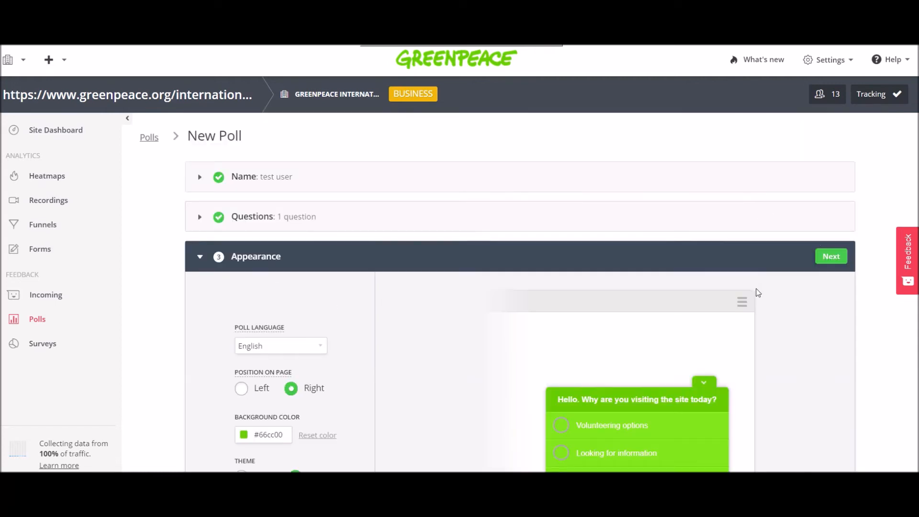
{"action": "scroll", "coordinate": [652, 340], "scroll_direction": "down", "scroll_amount": 5}
{"action": "left_click", "coordinate": [618, 299]}
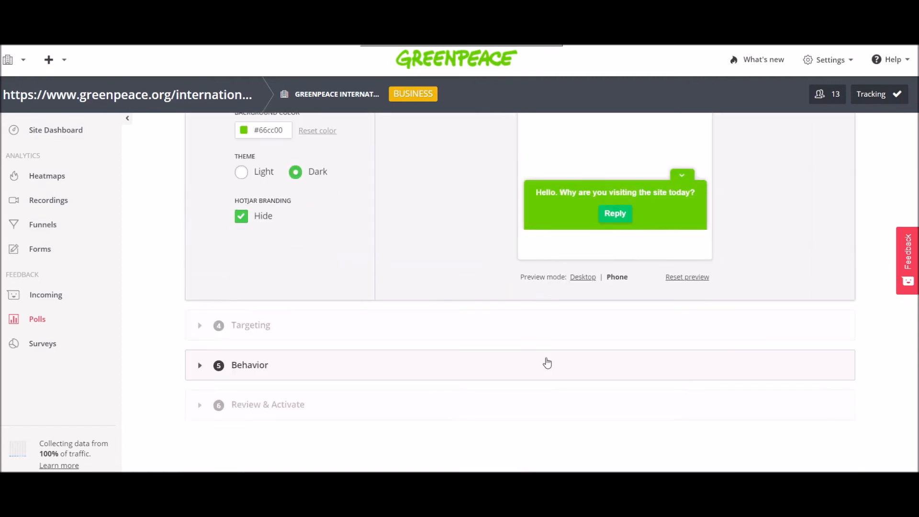
{"action": "scroll", "coordinate": [543, 345], "scroll_direction": "up", "scroll_amount": 2}
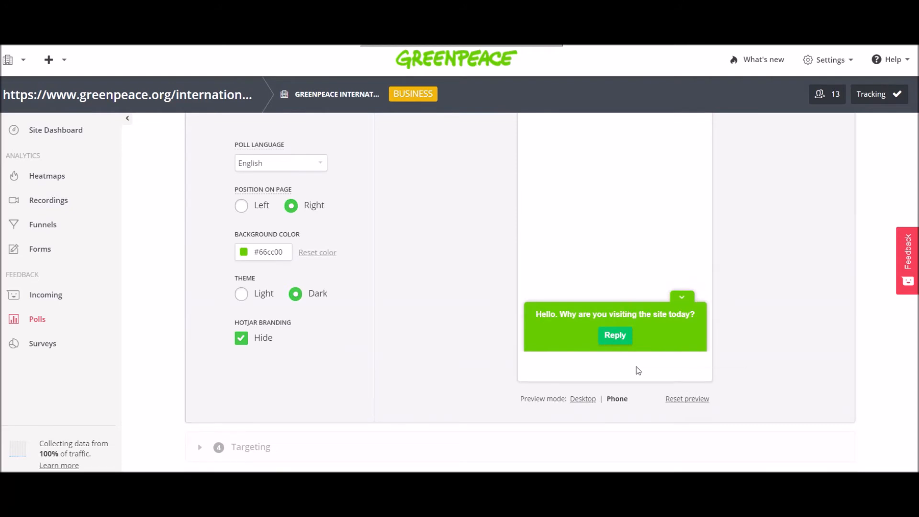
{"action": "left_click", "coordinate": [581, 400]}
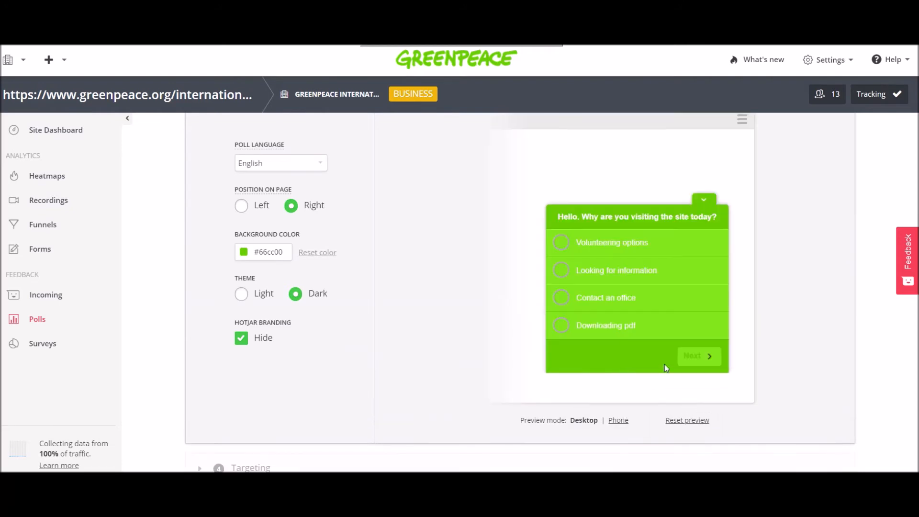
Step: Proceed to the targeting settings and limit the poll to pages that are specified
{"action": "scroll", "coordinate": [665, 368], "scroll_direction": "up", "scroll_amount": 1}
{"action": "left_click", "coordinate": [829, 134]}
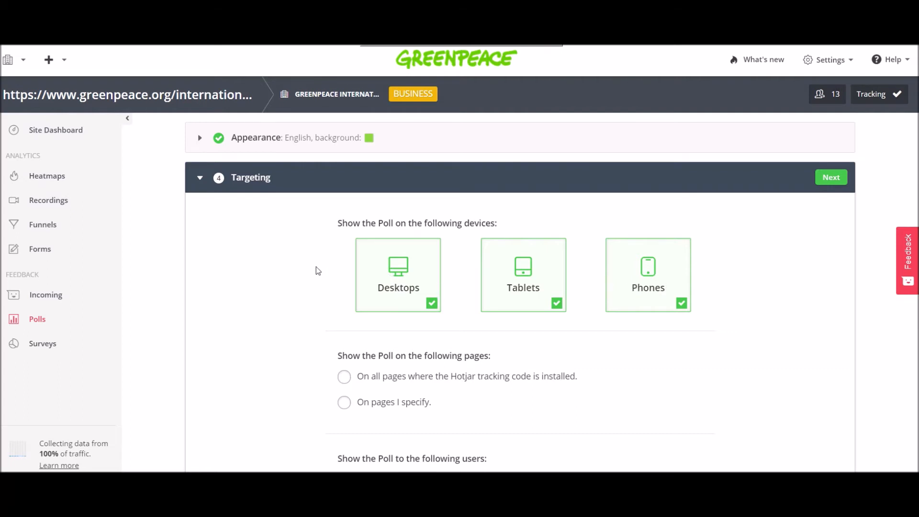
{"action": "scroll", "coordinate": [316, 266], "scroll_direction": "down", "scroll_amount": 3}
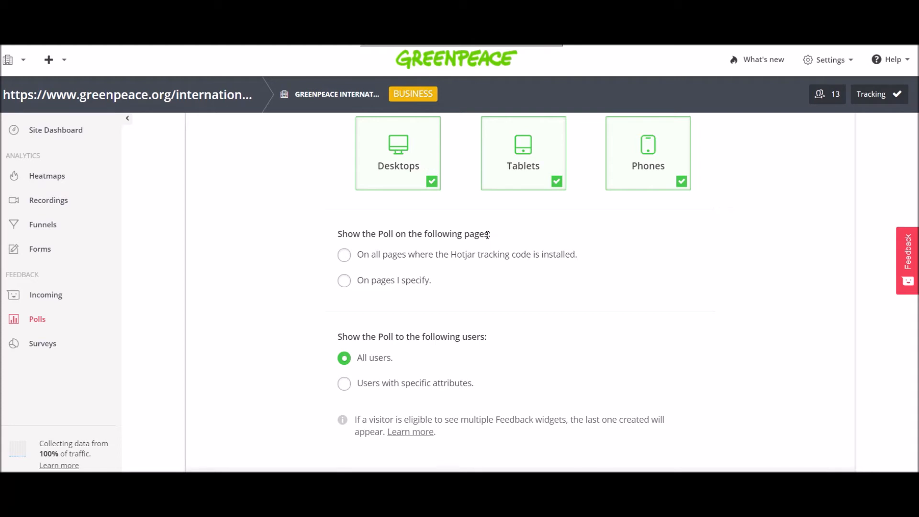
{"action": "left_click", "coordinate": [344, 281]}
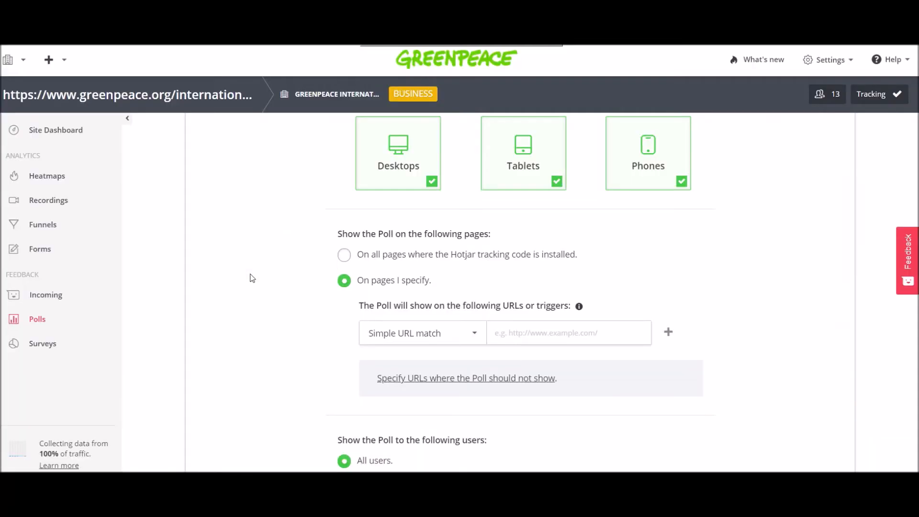
{"action": "key", "text": "alt+Tab"}
{"action": "key", "text": "alt+Tab"}
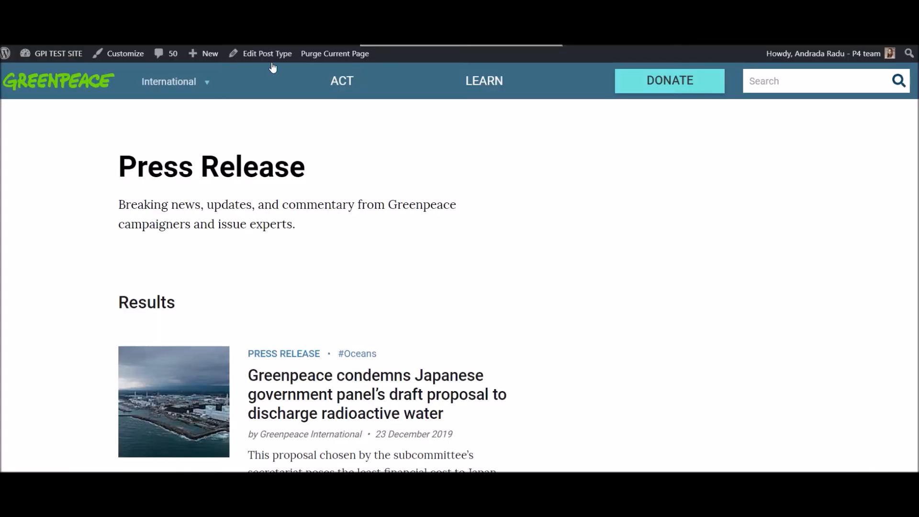
{"action": "key", "text": "alt+Tab"}
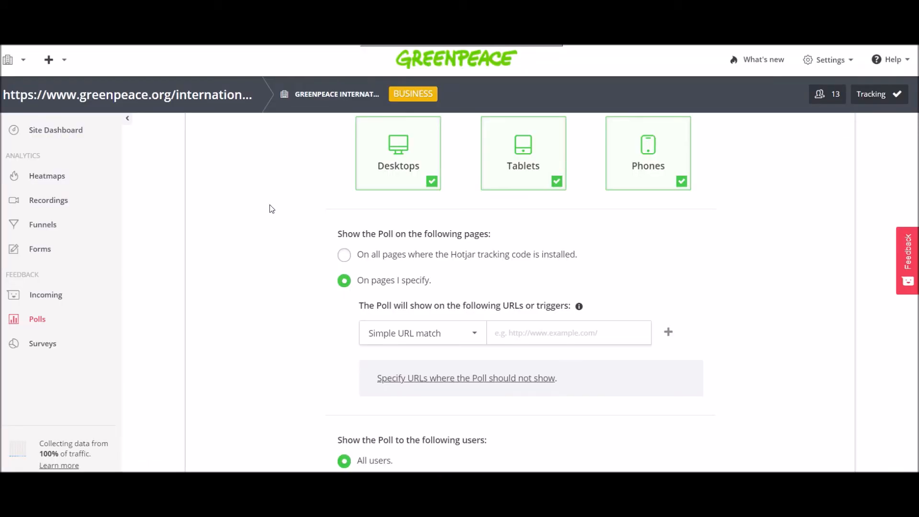
{"action": "left_click", "coordinate": [408, 341]}
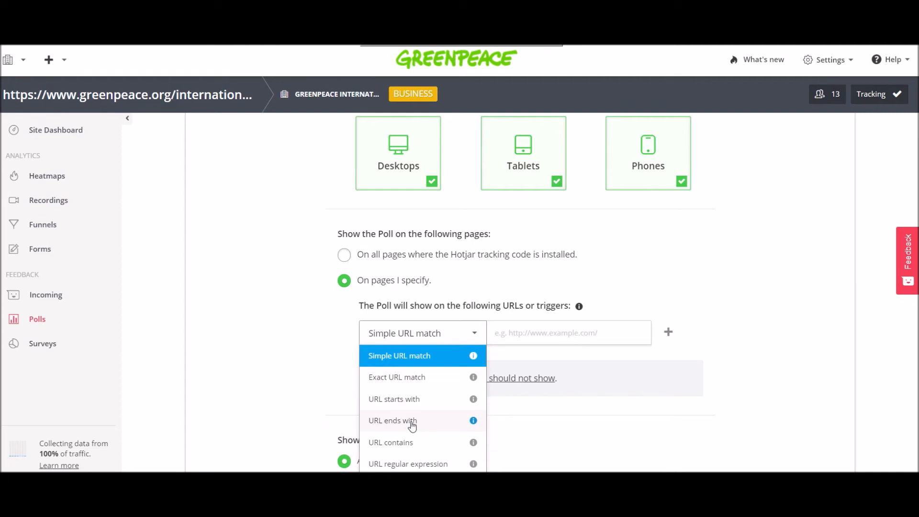
{"action": "left_click", "coordinate": [410, 399]}
{"action": "left_click", "coordinate": [532, 332]}
{"action": "type", "text": "https://www.greenpeace.org/international/press-release/"}
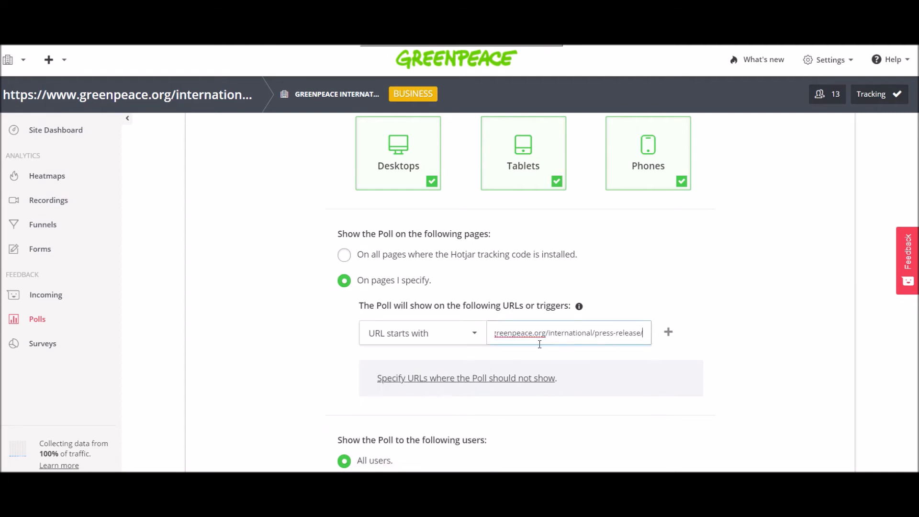
{"action": "left_click_drag", "start_coordinate": [565, 339], "coordinate": [421, 341]}
{"action": "left_click", "coordinate": [582, 335]}
Step: Check the option for targeting users with specific attributes and return to showing the poll to all users
{"action": "scroll", "coordinate": [519, 281], "scroll_direction": "down", "scroll_amount": 3}
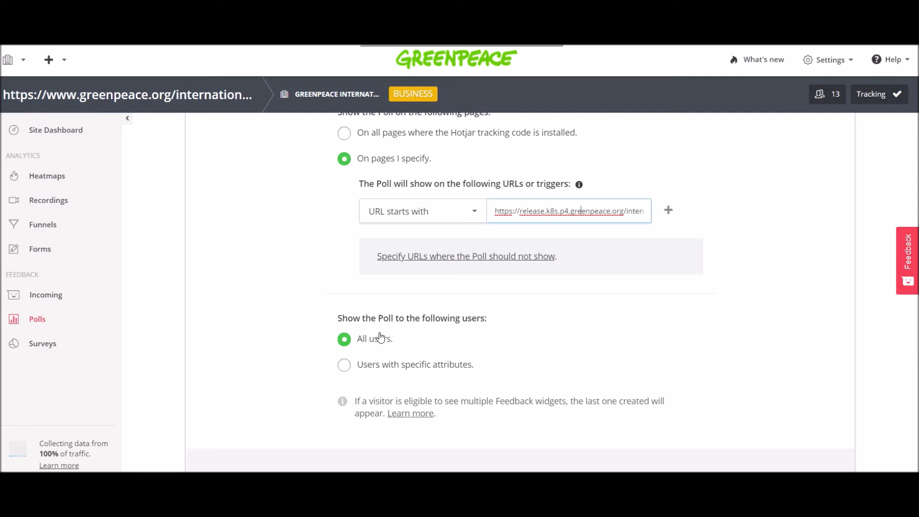
{"action": "left_click", "coordinate": [344, 367]}
{"action": "scroll", "coordinate": [479, 312], "scroll_direction": "down", "scroll_amount": 3}
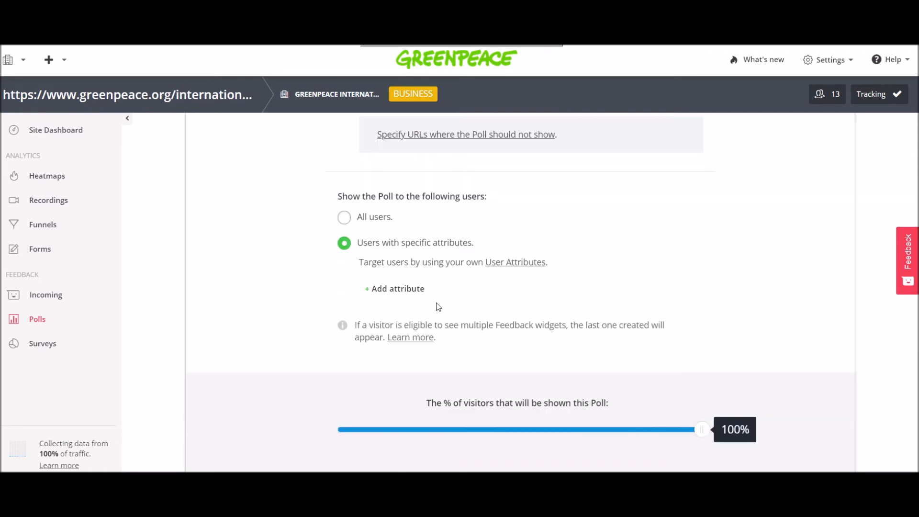
{"action": "left_click", "coordinate": [414, 293]}
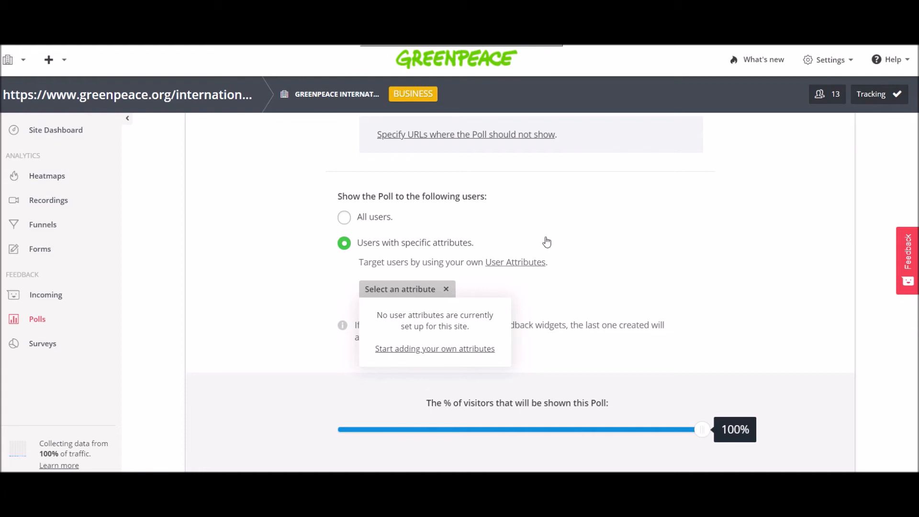
{"action": "left_click", "coordinate": [344, 216]}
{"action": "left_click", "coordinate": [344, 216]}
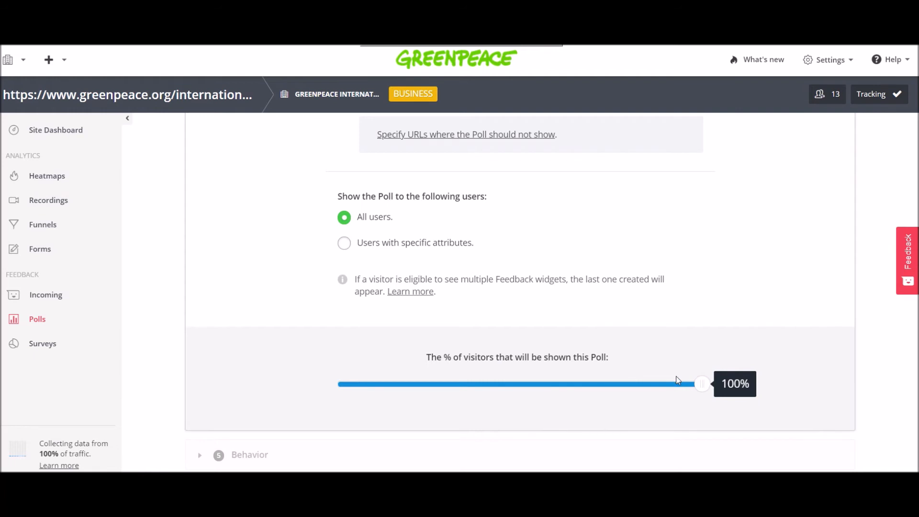
Step: Keep the poll shown to 100% of visitors and proceed to the behavior settings
{"action": "mouse_move", "coordinate": [705, 394]}
{"action": "left_mouse_down"}
{"action": "mouse_move", "coordinate": [433, 404]}
{"action": "mouse_move", "coordinate": [515, 409]}
{"action": "mouse_move", "coordinate": [423, 407]}
{"action": "mouse_move", "coordinate": [688, 404]}
{"action": "mouse_move", "coordinate": [338, 400]}
{"action": "mouse_move", "coordinate": [721, 402]}
{"action": "left_mouse_up"}
{"action": "scroll", "coordinate": [538, 308], "scroll_direction": "up", "scroll_amount": 6}
{"action": "scroll", "coordinate": [845, 227], "scroll_direction": "up", "scroll_amount": 2}
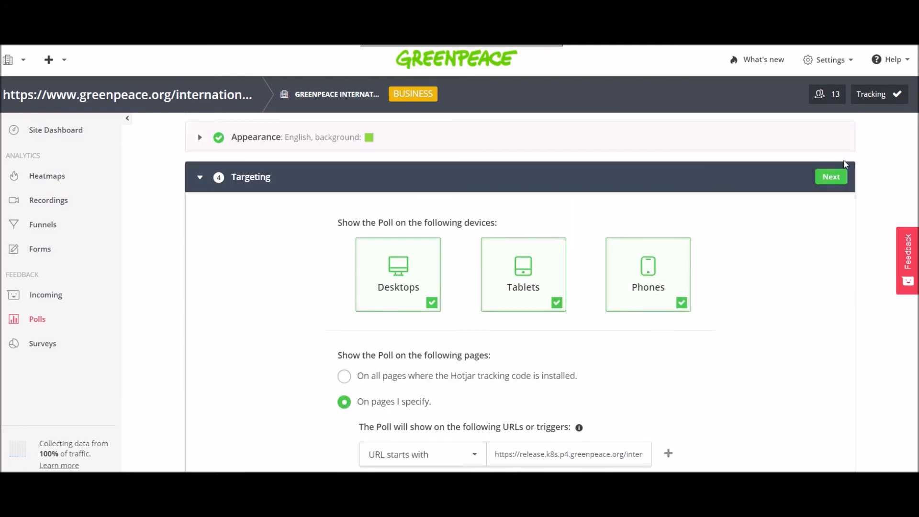
{"action": "left_click", "coordinate": [832, 177]}
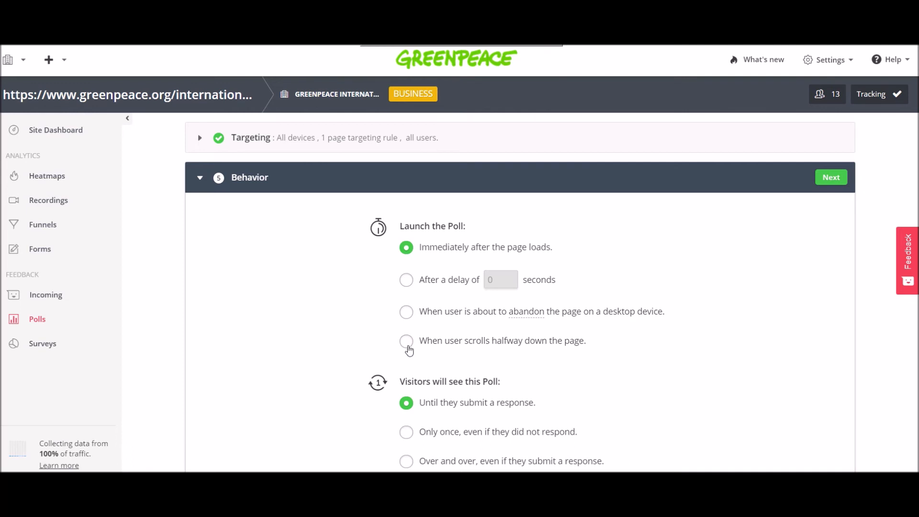
Step: Launch the poll when the user scrolls halfway down the page and show it only once, even if visitors did not respond
{"action": "left_click", "coordinate": [407, 341]}
{"action": "scroll", "coordinate": [263, 258], "scroll_direction": "down", "scroll_amount": 3}
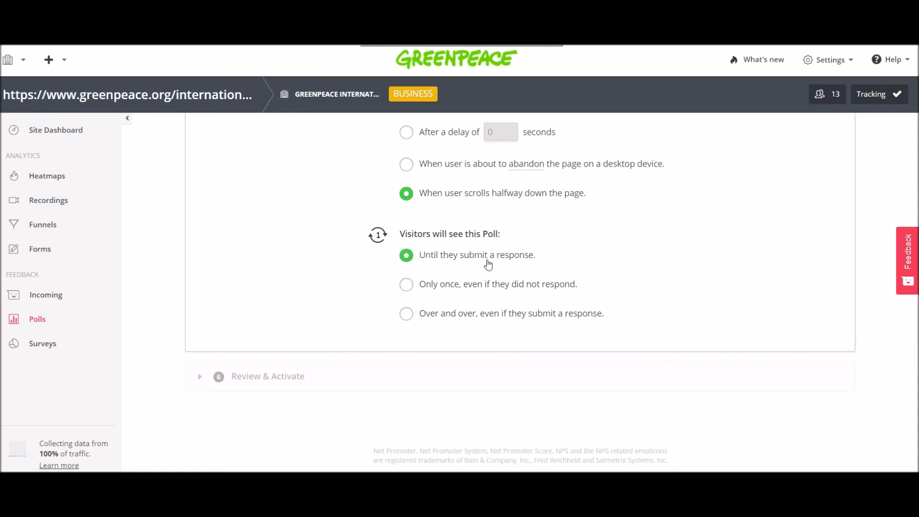
{"action": "left_click", "coordinate": [407, 287]}
{"action": "scroll", "coordinate": [344, 304], "scroll_direction": "up", "scroll_amount": 5}
{"action": "scroll", "coordinate": [693, 305], "scroll_direction": "down", "scroll_amount": 2}
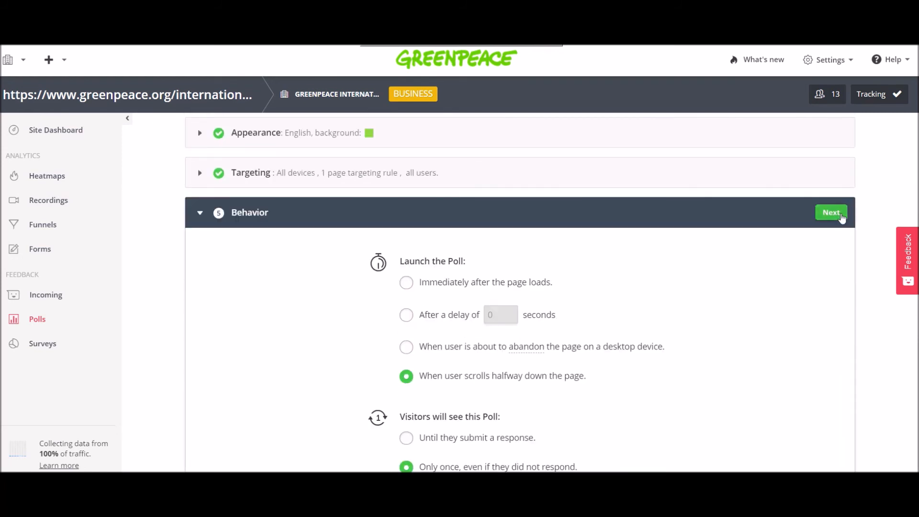
Step: Proceed to the review, set the poll status to Active and create the poll
{"action": "left_click", "coordinate": [840, 216]}
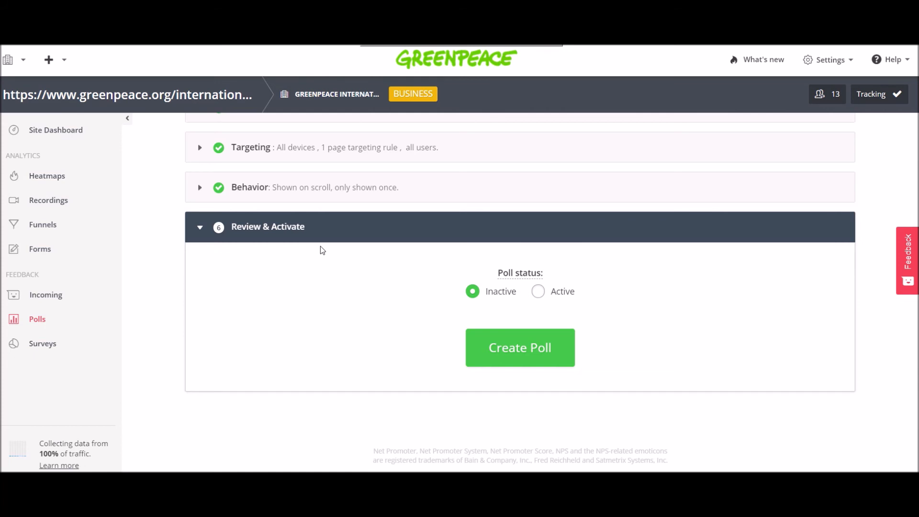
{"action": "left_click", "coordinate": [540, 293]}
{"action": "left_click", "coordinate": [528, 352]}
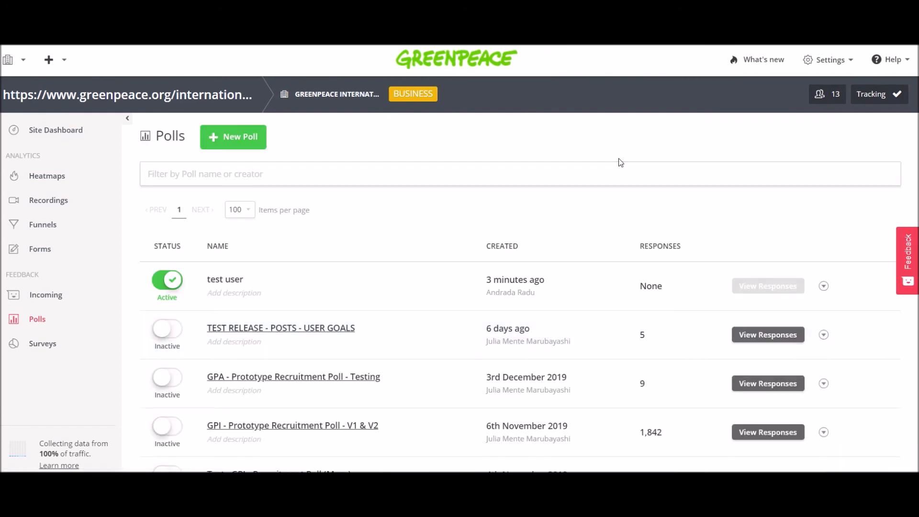
Step: Switch to the press release article on the test site, bring up the poll past the halfway point, and collapse and reopen it
{"action": "key", "text": "alt+Tab"}
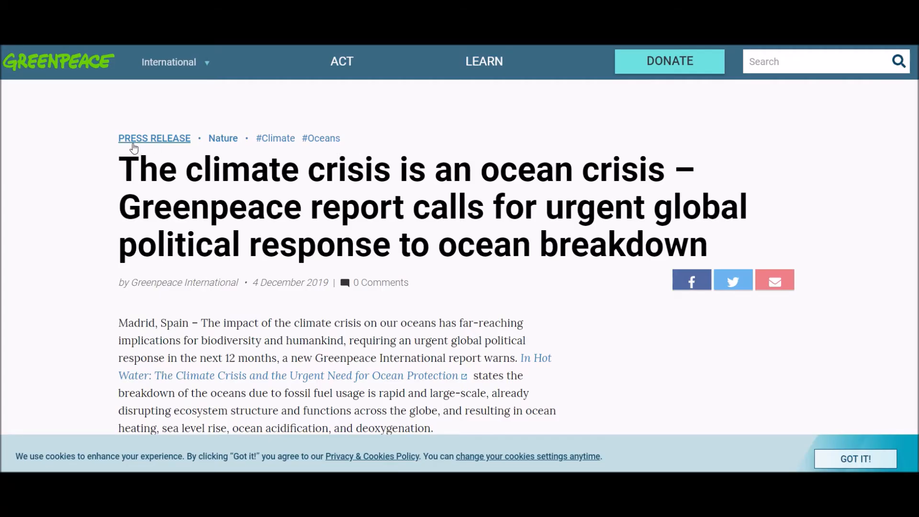
{"action": "scroll", "coordinate": [144, 151], "scroll_direction": "down", "scroll_amount": 15}
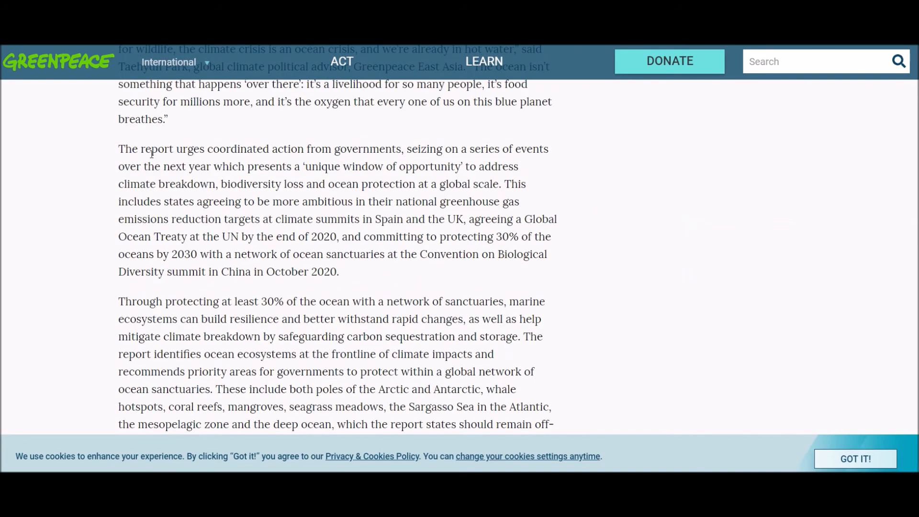
{"action": "scroll", "coordinate": [152, 154], "scroll_direction": "down", "scroll_amount": 10}
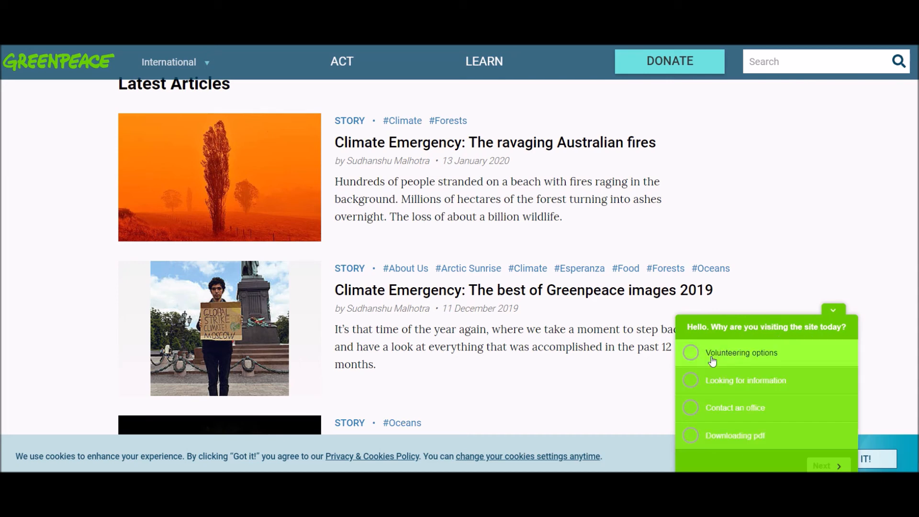
{"action": "left_click", "coordinate": [835, 316]}
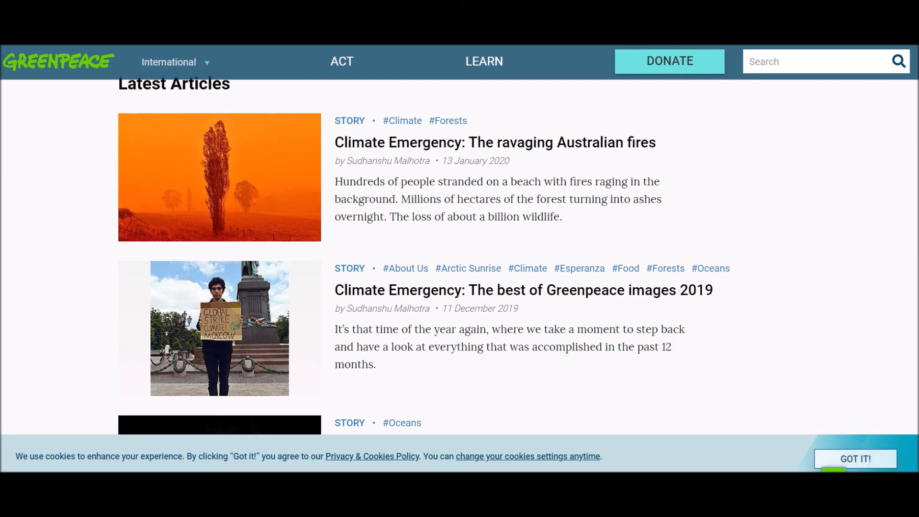
{"action": "left_click", "coordinate": [834, 471]}
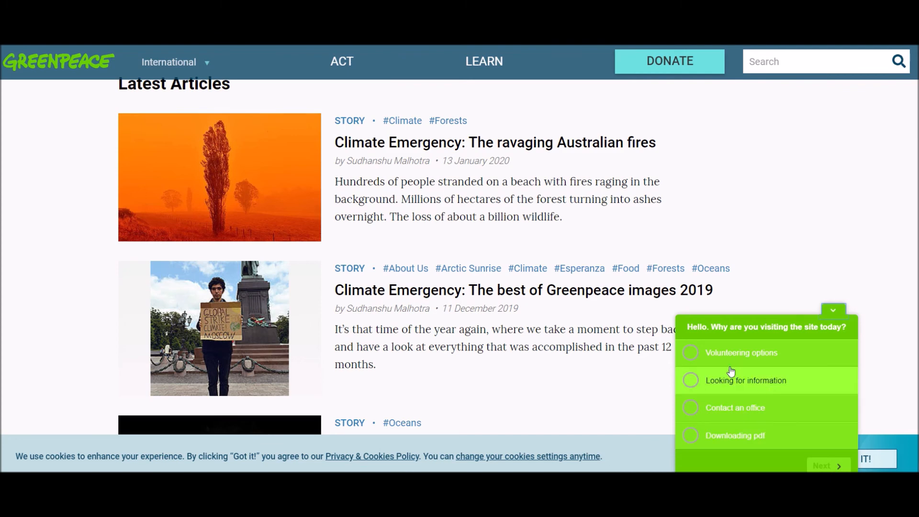
Step: Try the Volunteering options answer by entering sample text in its comment box and clearing it
{"action": "left_click", "coordinate": [697, 363]}
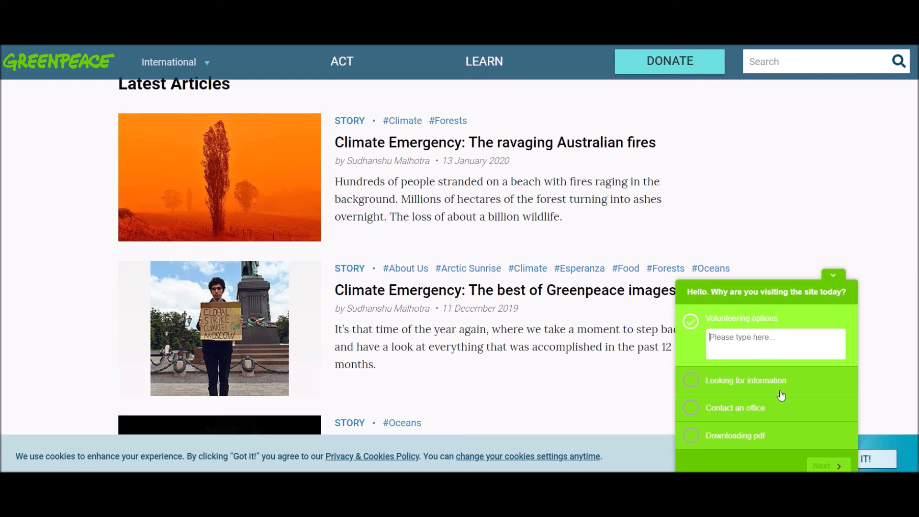
{"action": "left_click", "coordinate": [765, 352]}
{"action": "type", "text": "fat"}
{"action": "key", "text": "BackSpace"}
{"action": "key", "text": "BackSpace"}
{"action": "key", "text": "BackSpace"}
{"action": "type", "text": "dda"}
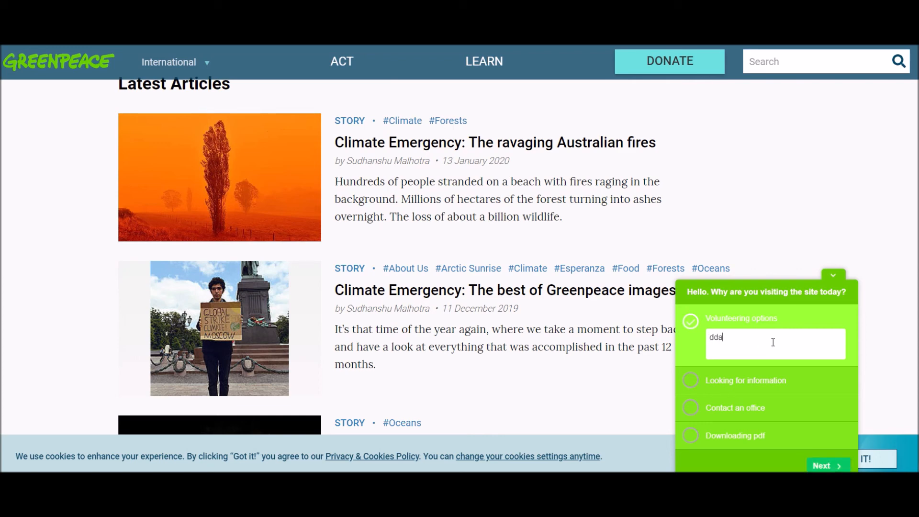
{"action": "key", "text": "BackSpace"}
{"action": "key", "text": "BackSpace"}
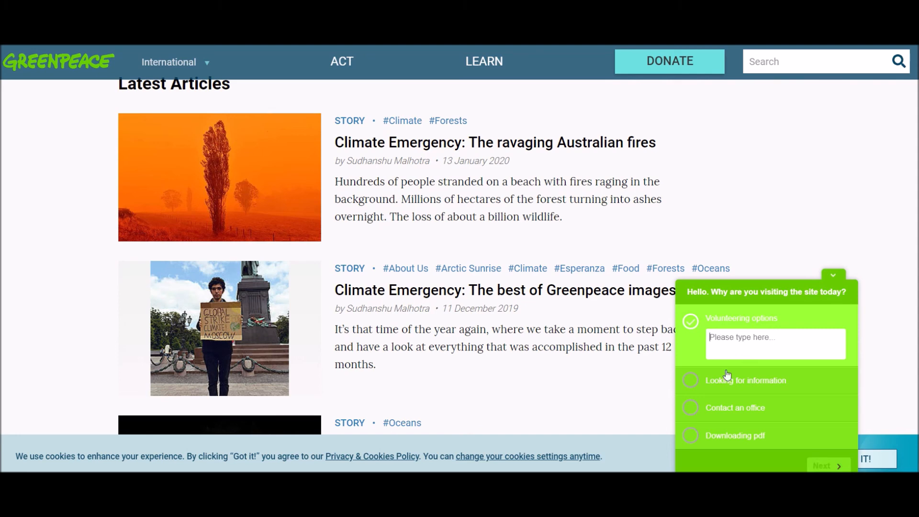
Step: Submit Looking for information as the poll answer and consent to connecting the feedback with visit data
{"action": "left_click", "coordinate": [696, 382]}
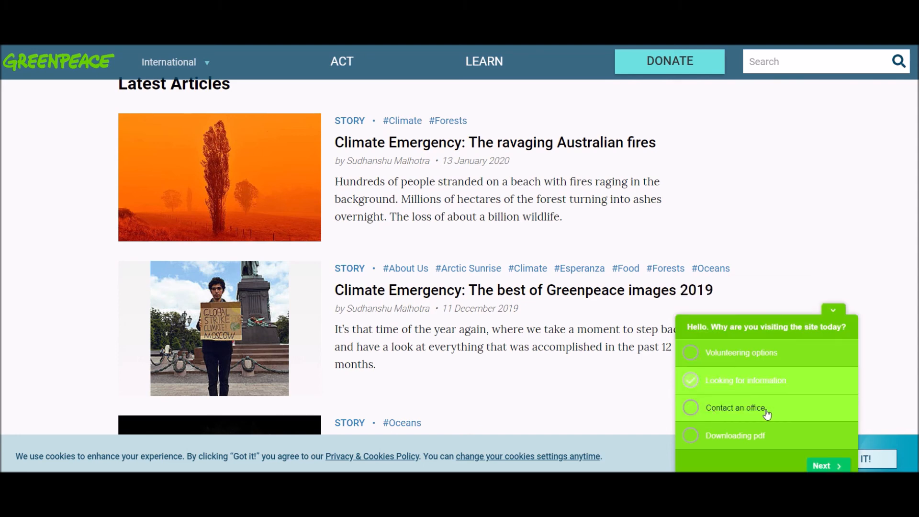
{"action": "left_click", "coordinate": [823, 467]}
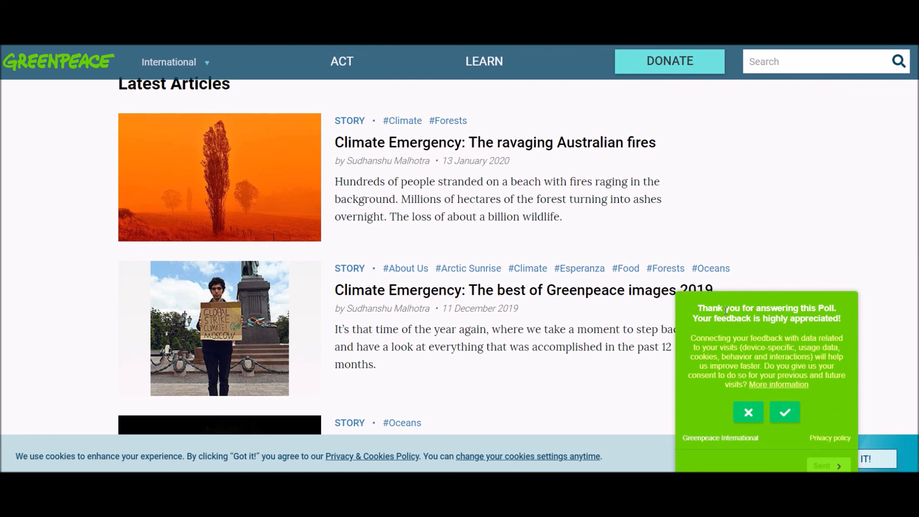
{"action": "left_click_drag", "start_coordinate": [691, 337], "coordinate": [842, 394]}
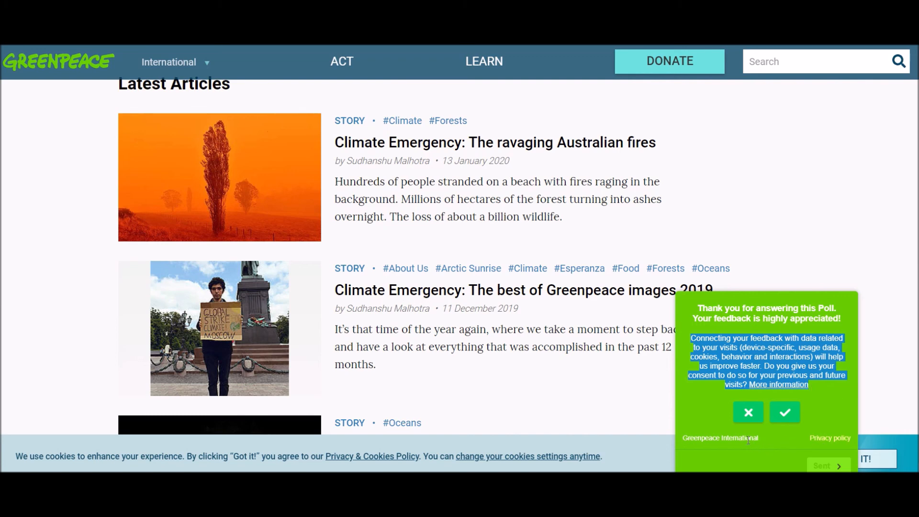
{"action": "left_click_drag", "start_coordinate": [771, 441], "coordinate": [697, 444]}
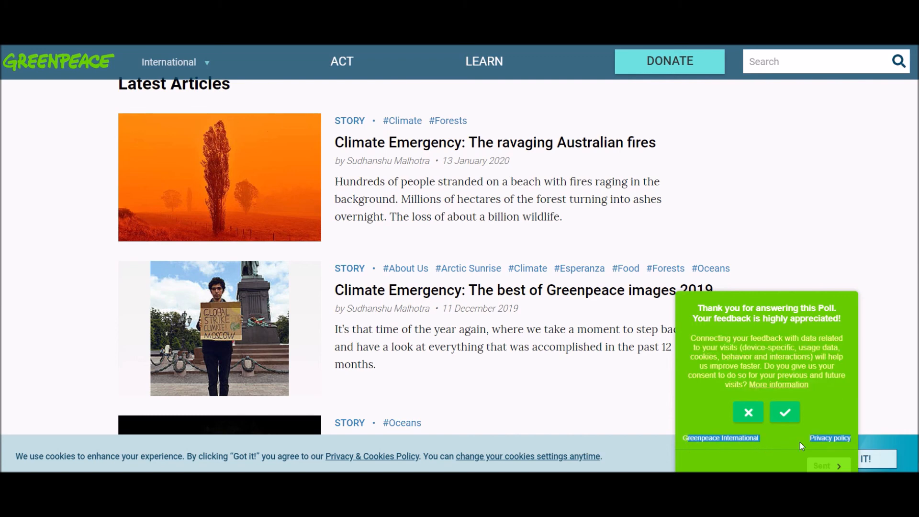
{"action": "left_click", "coordinate": [829, 403]}
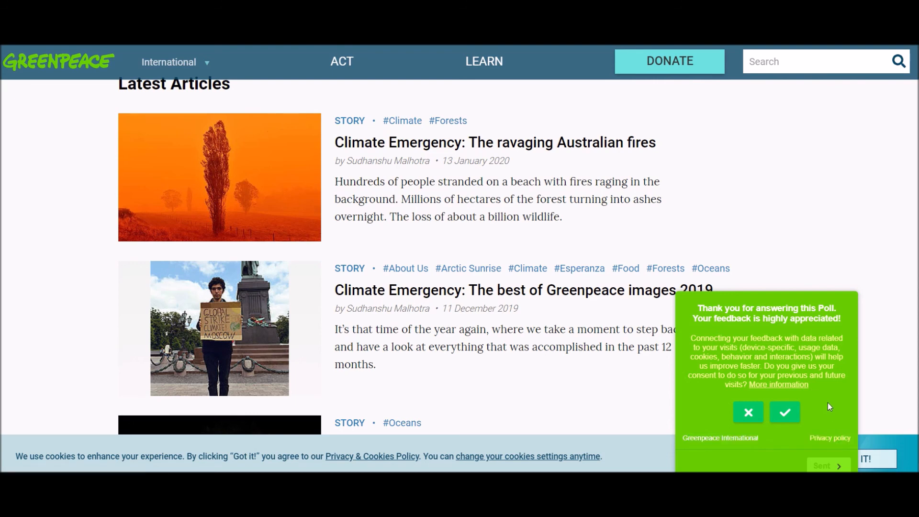
{"action": "left_click", "coordinate": [793, 413]}
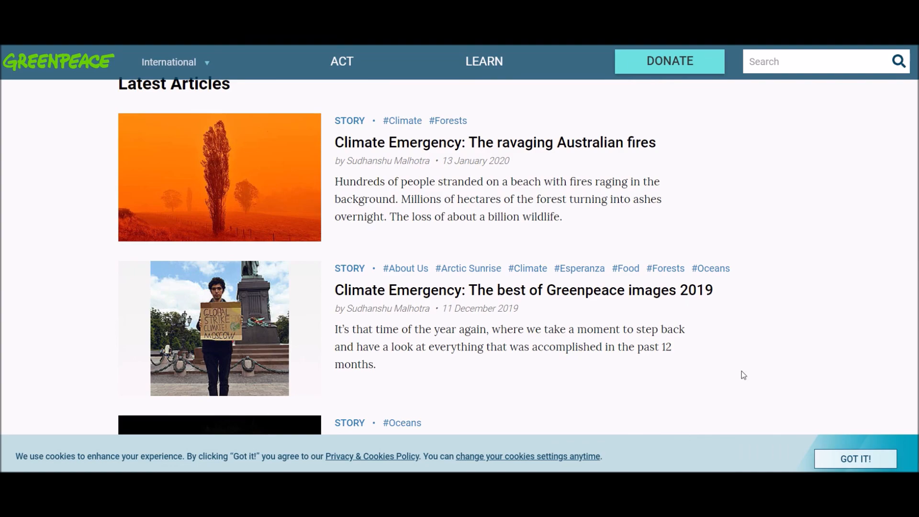
{"action": "scroll", "coordinate": [743, 372], "scroll_direction": "down", "scroll_amount": 3}
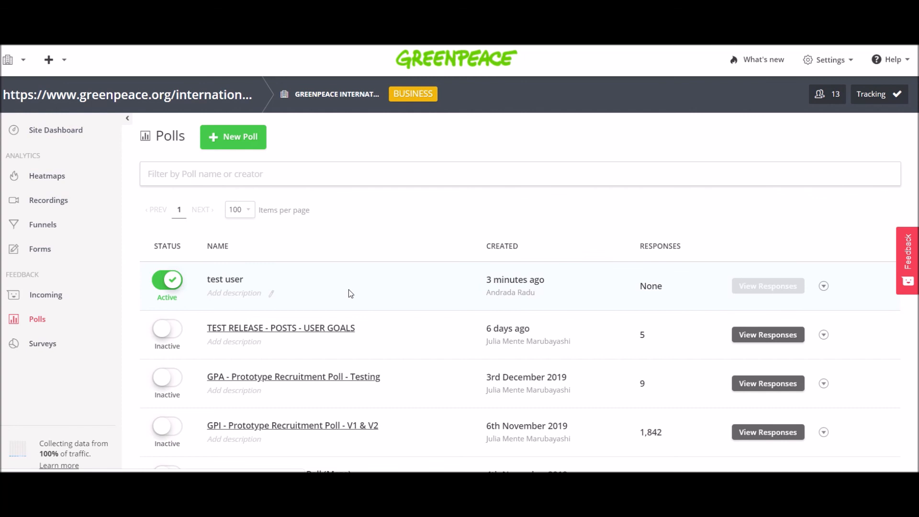
Step: Refresh the Hotjar polls list and open the responses of the test user poll
{"action": "key", "text": "F5"}
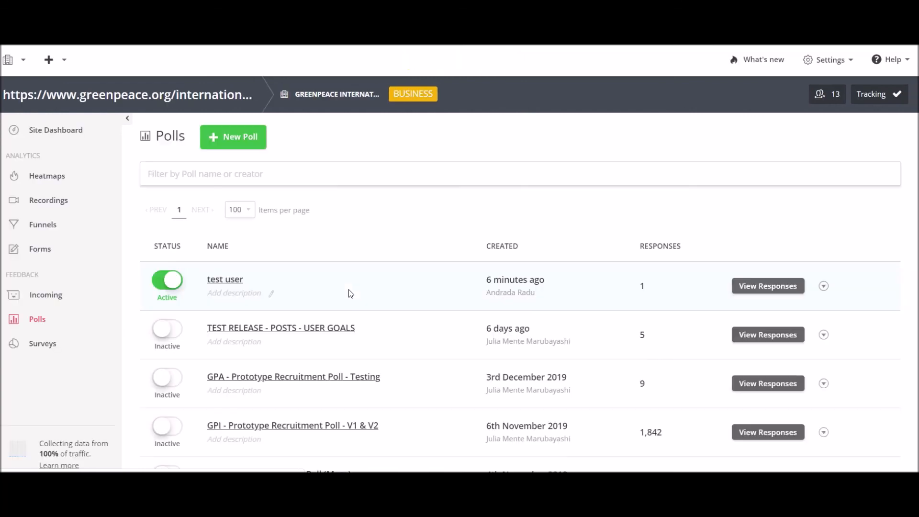
{"action": "scroll", "coordinate": [371, 316], "scroll_direction": "down", "scroll_amount": 2}
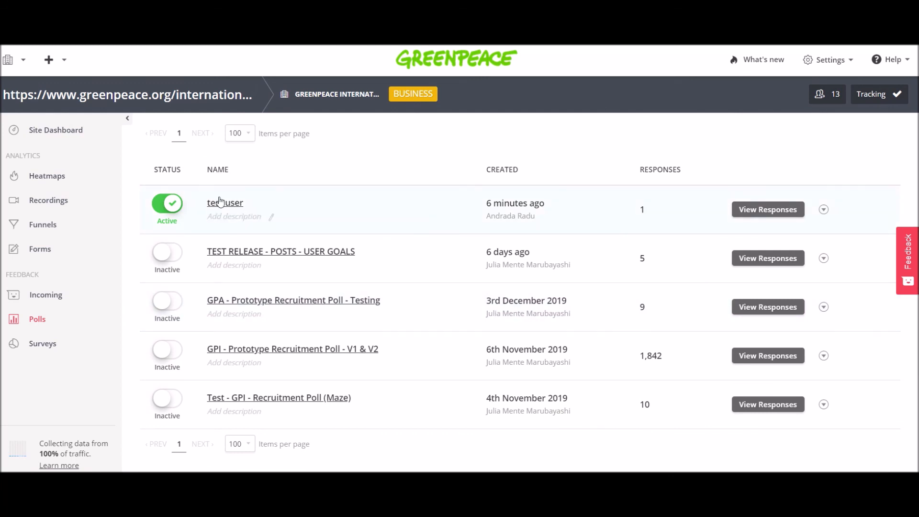
{"action": "left_click", "coordinate": [764, 213]}
Step: Examine the submitted reply to the visit question, view its full response answers and close them
{"action": "left_click_drag", "start_coordinate": [585, 293], "coordinate": [695, 297]}
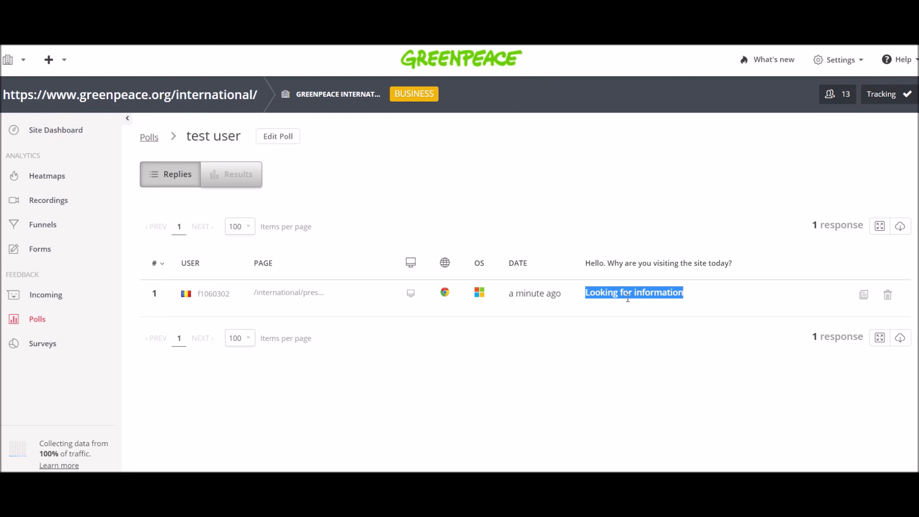
{"action": "left_click", "coordinate": [865, 295]}
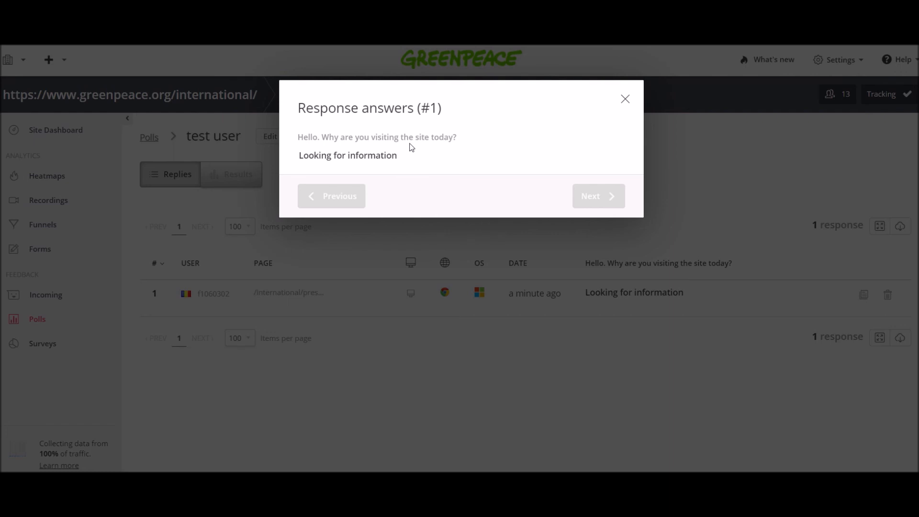
{"action": "left_click", "coordinate": [625, 101]}
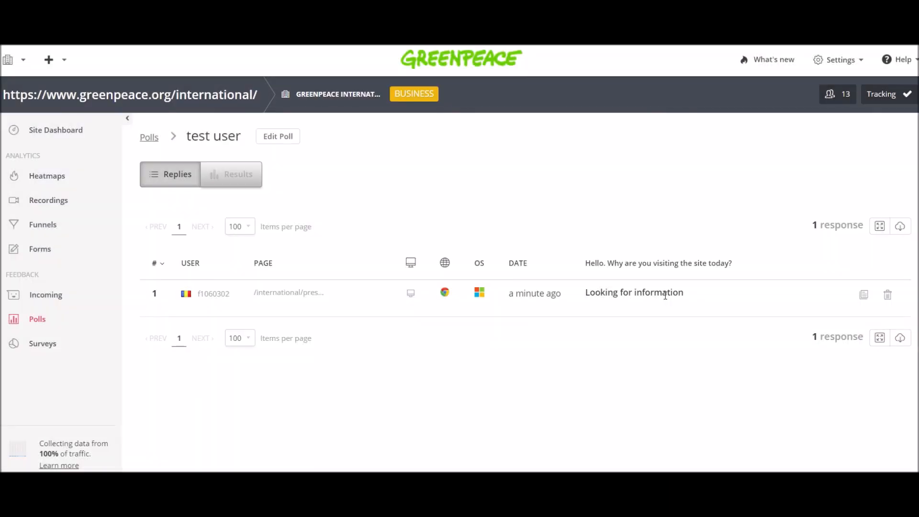